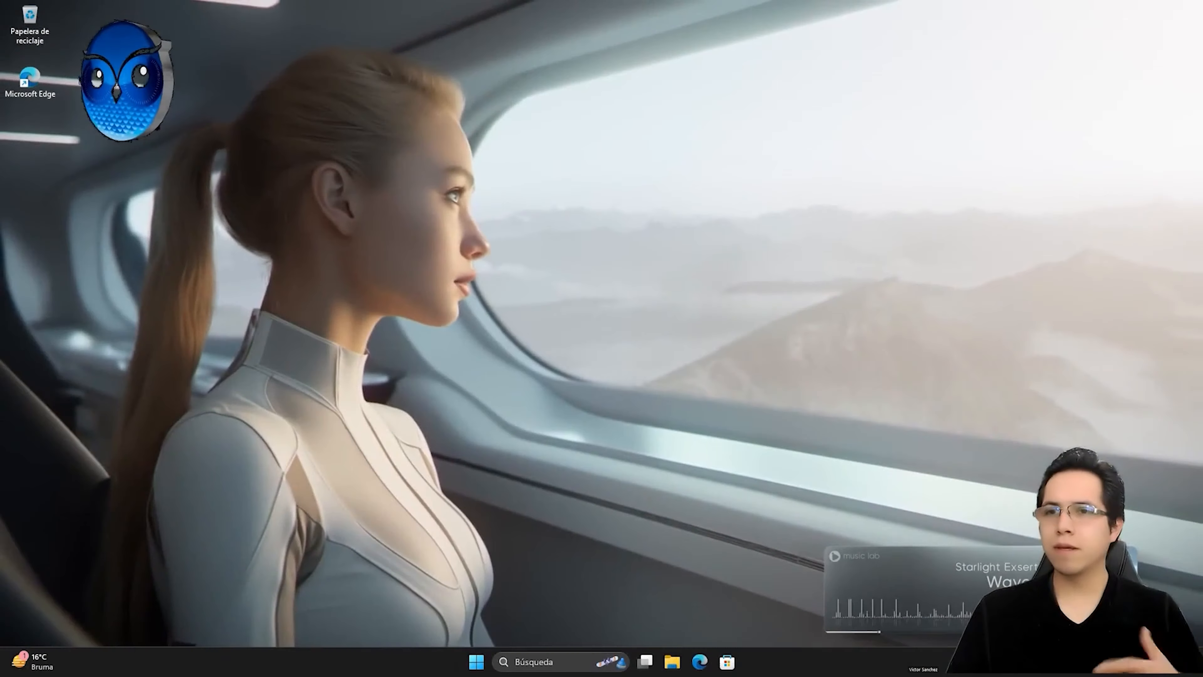
Turn on advanced sharing for the "Material SSH y VDI" folder on drive C:, keeping its name as the share name.
{"action": "left_click", "coordinate": [672, 662]}
{"action": "left_click", "coordinate": [475, 257]}
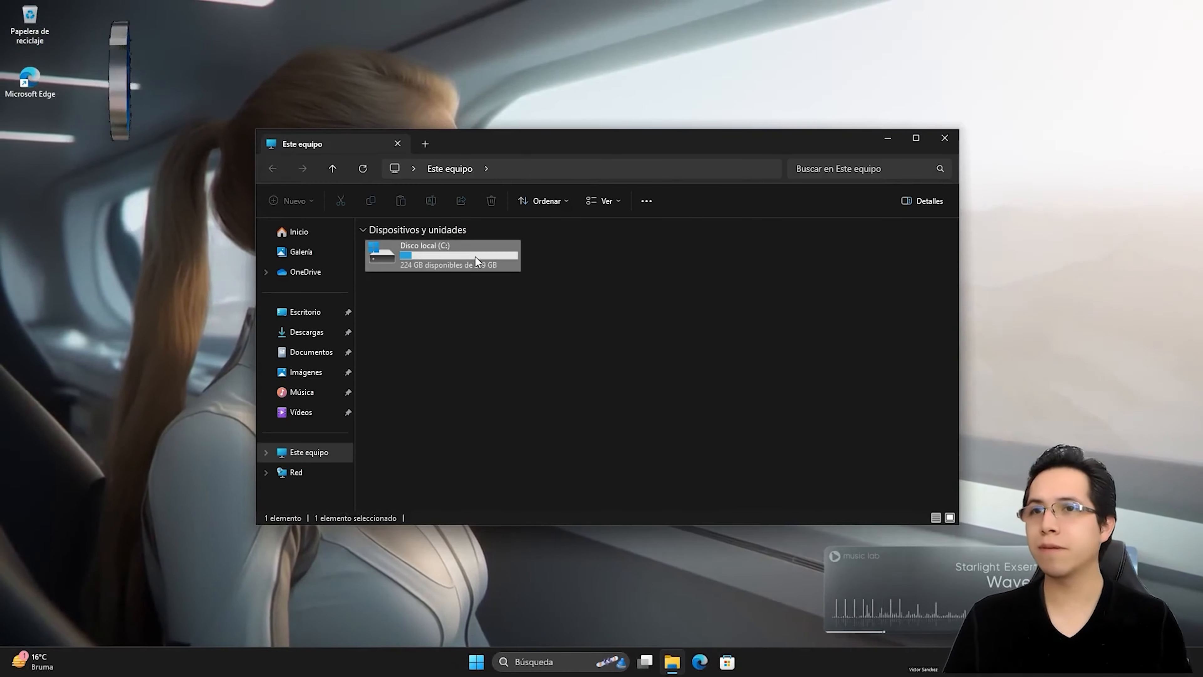
{"action": "double_click", "coordinate": [475, 257]}
{"action": "left_click", "coordinate": [411, 285]}
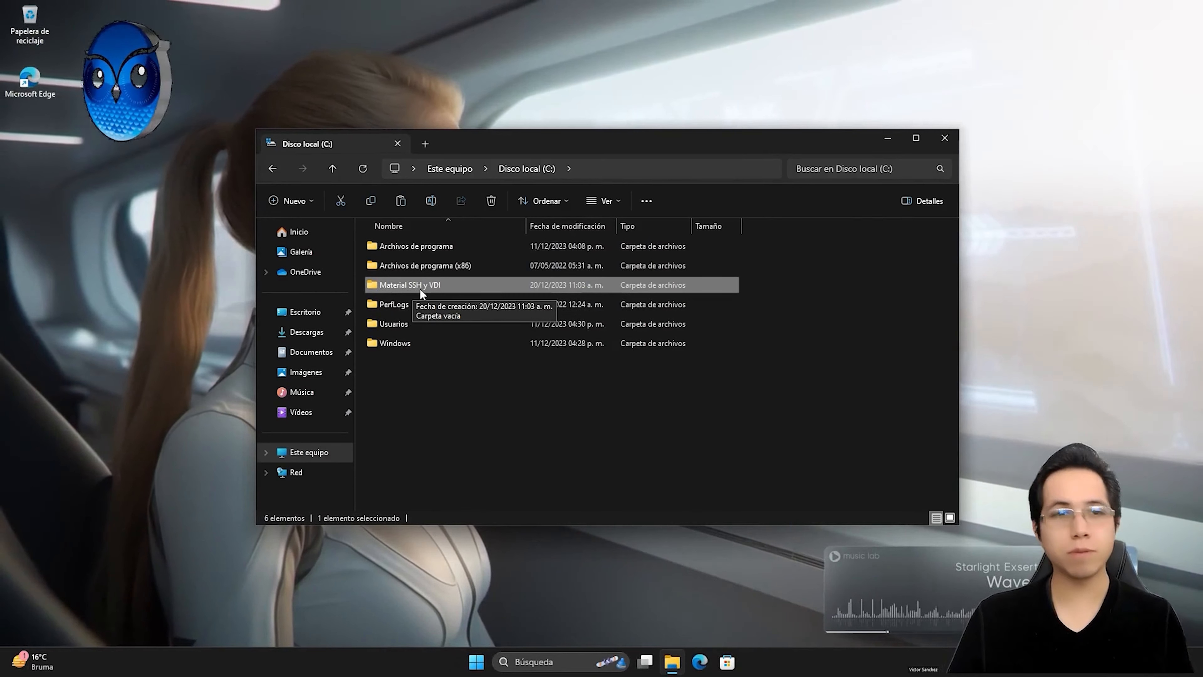
{"action": "right_click", "coordinate": [420, 289]}
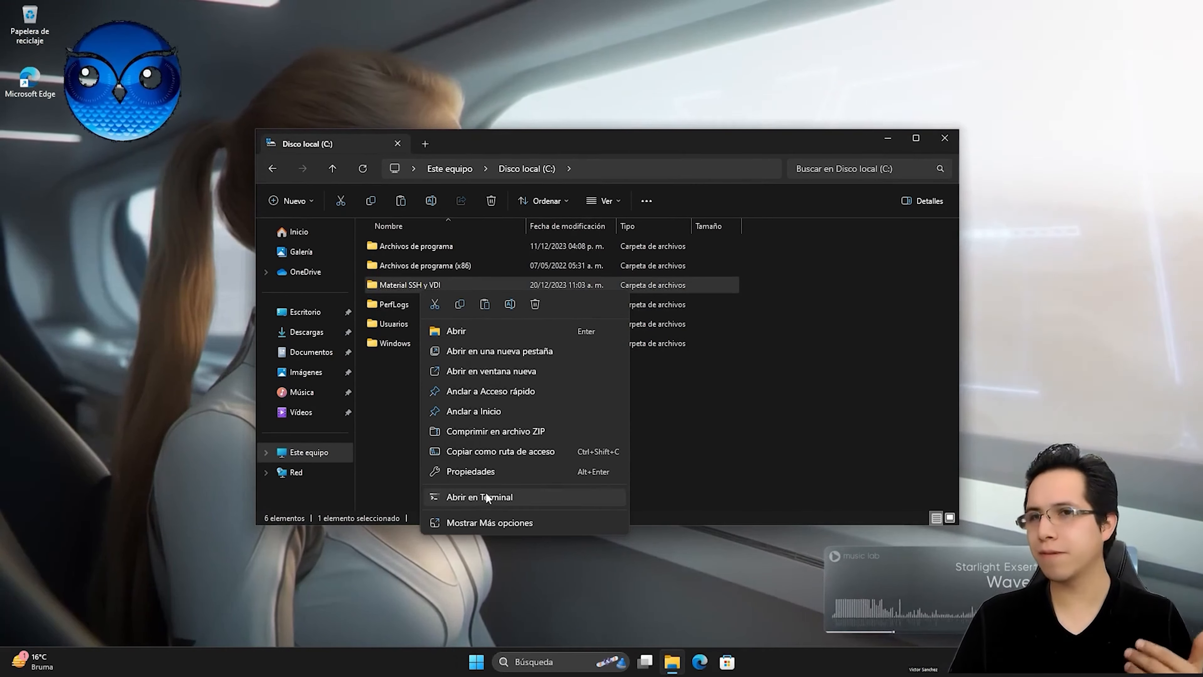
{"action": "left_click", "coordinate": [485, 472]}
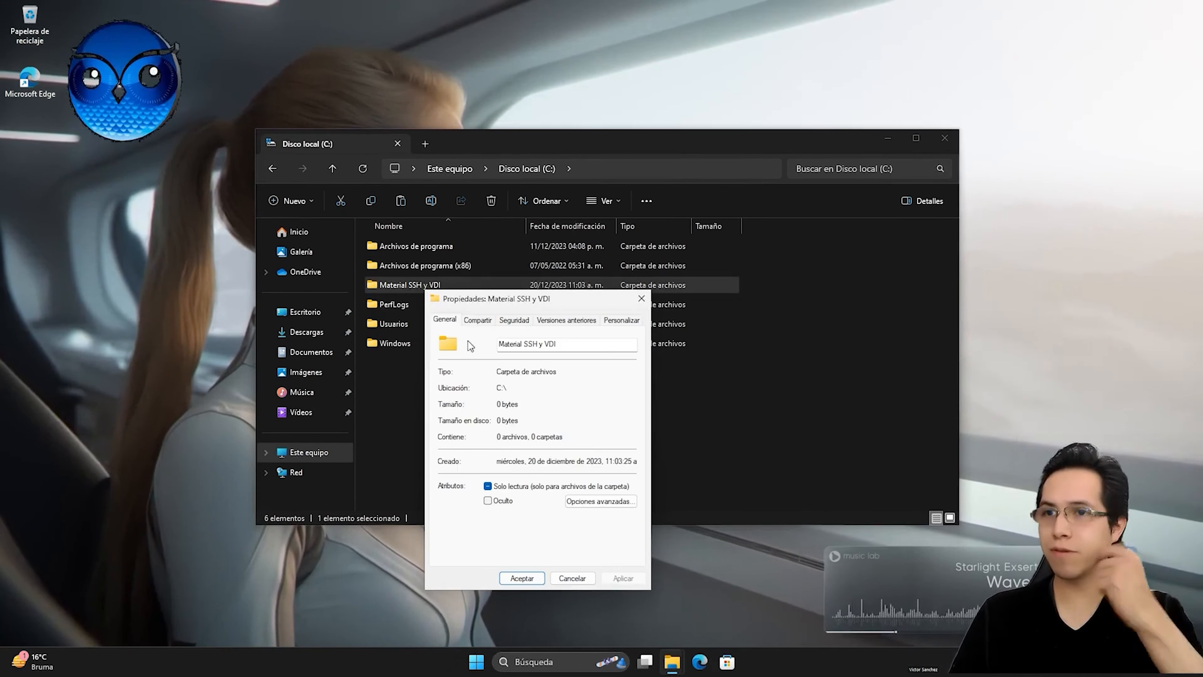
{"action": "left_click", "coordinate": [477, 321]}
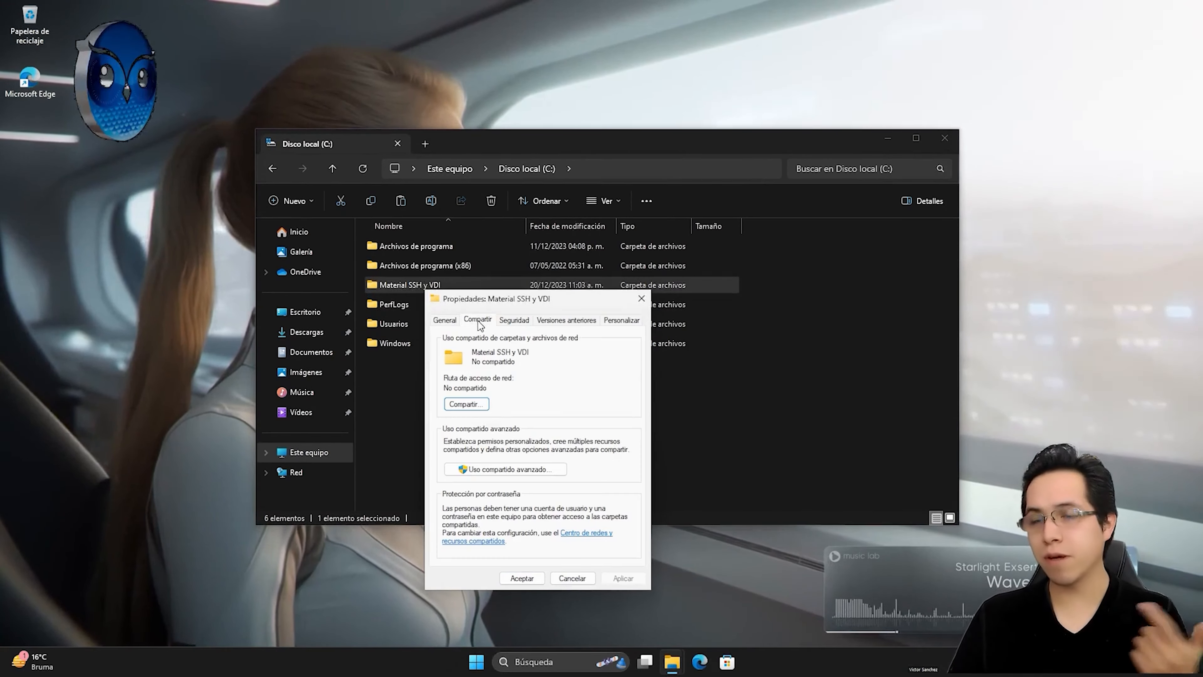
{"action": "left_click", "coordinate": [493, 472]}
{"action": "left_click", "coordinate": [443, 342]}
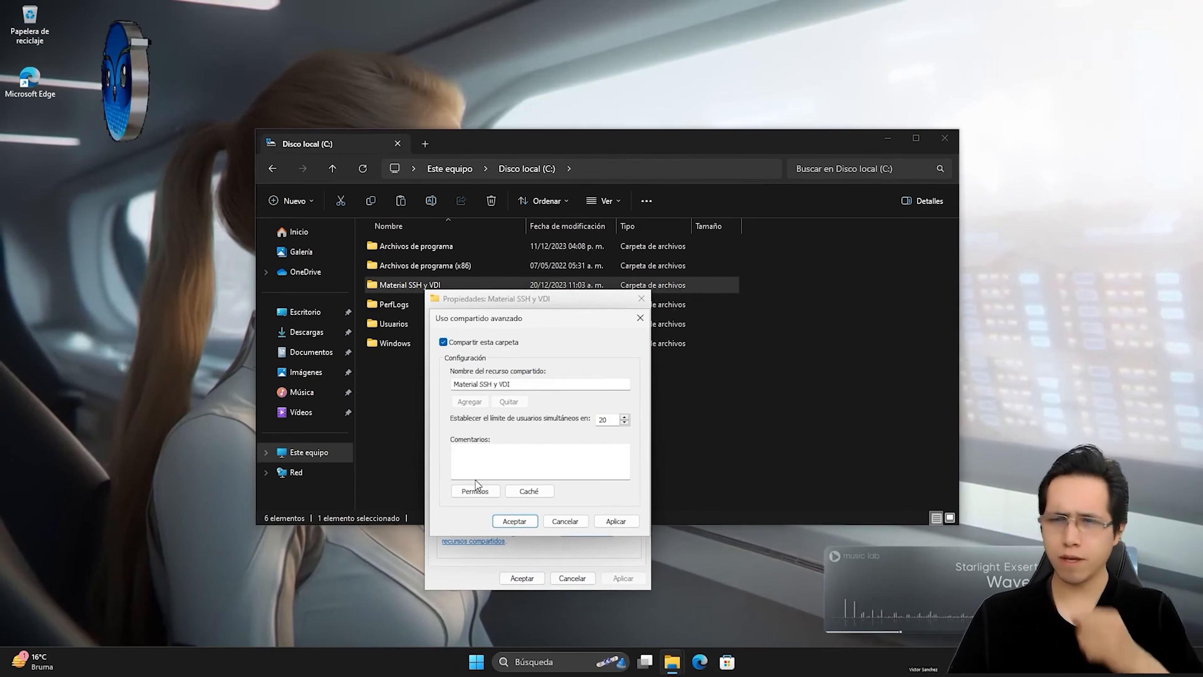
Allow Todos Control total in the share's permissions, apply the sharing settings and close the folder's properties.
{"action": "left_click", "coordinate": [475, 491]}
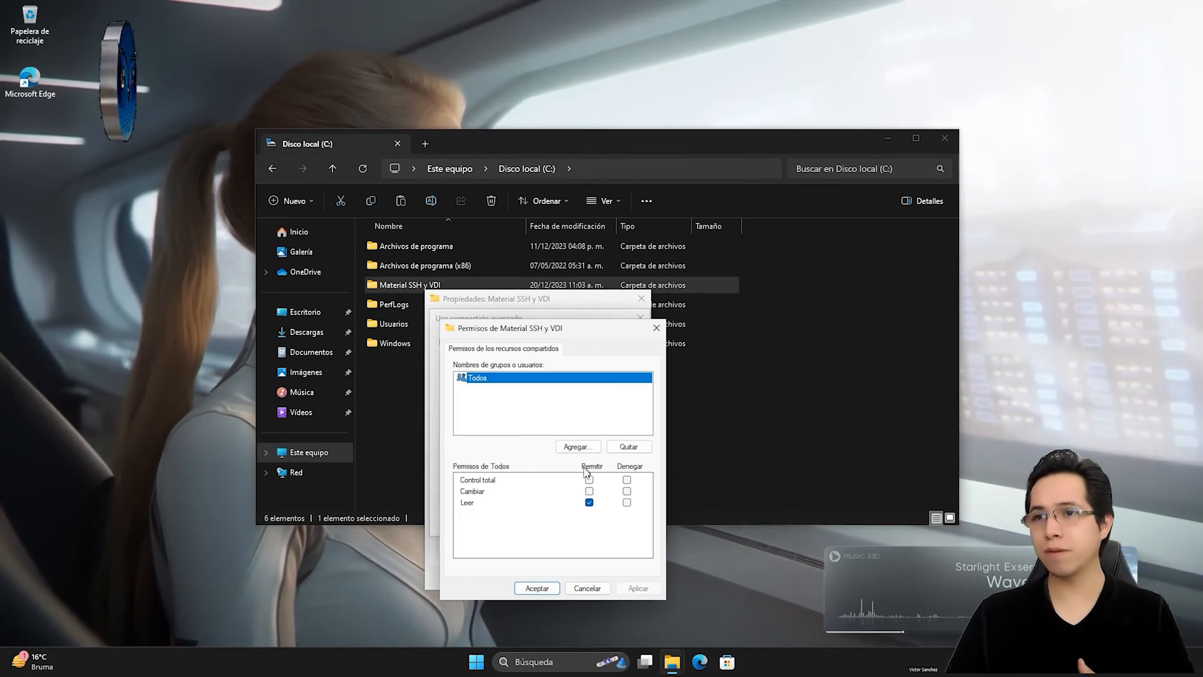
{"action": "left_click", "coordinate": [588, 479]}
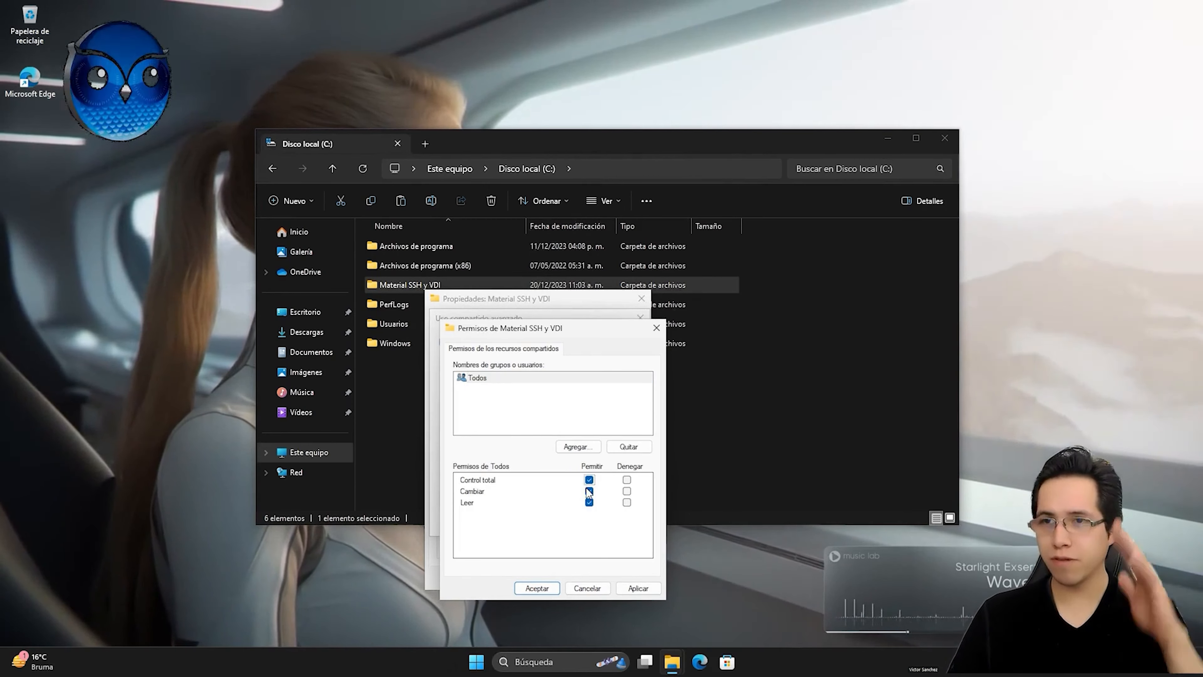
{"action": "left_click", "coordinate": [638, 584]}
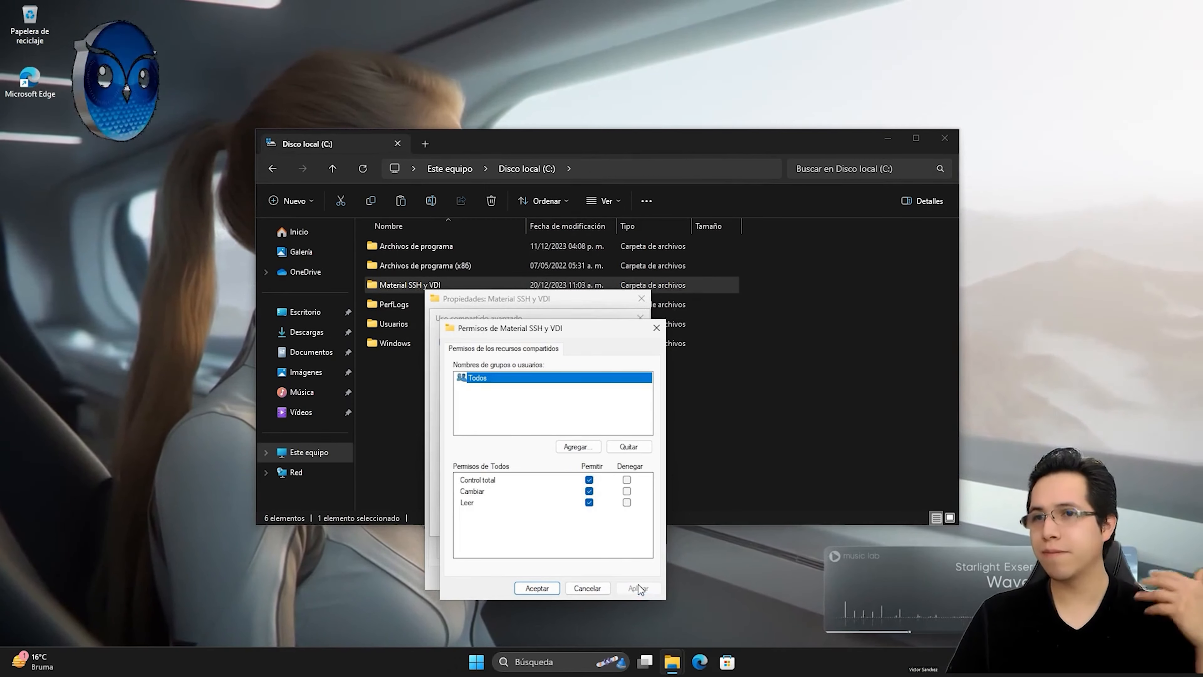
{"action": "left_click", "coordinate": [541, 580]}
{"action": "left_click", "coordinate": [616, 521]}
{"action": "left_click", "coordinate": [517, 521]}
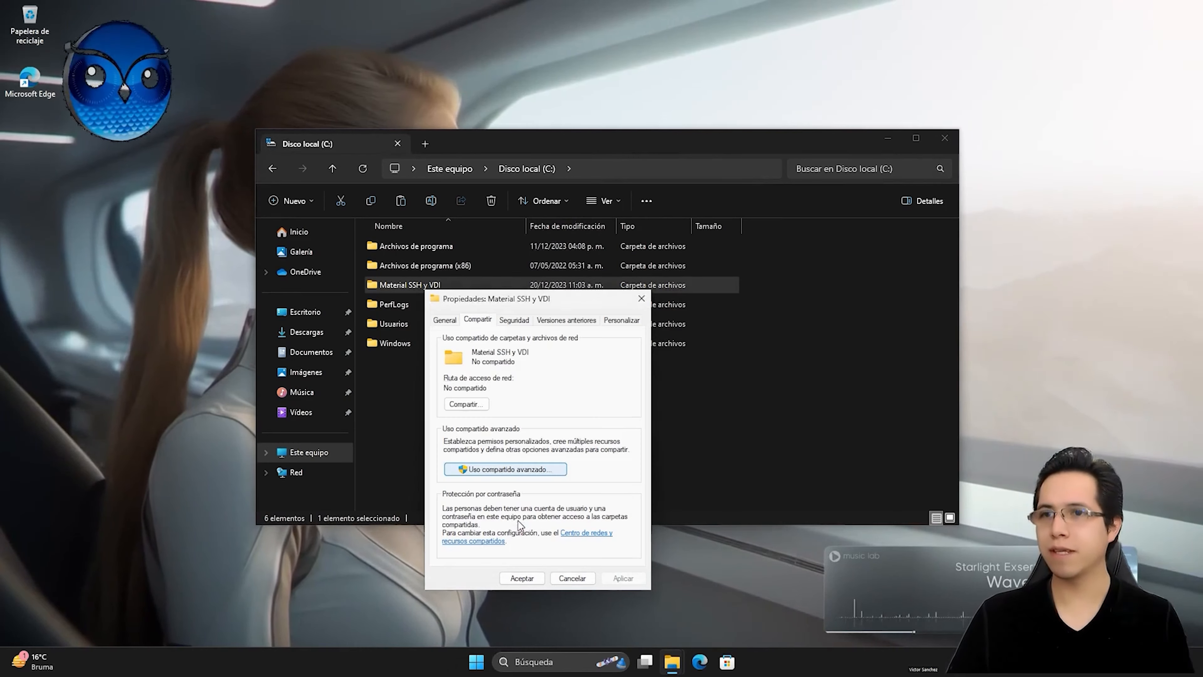
{"action": "left_click", "coordinate": [522, 576]}
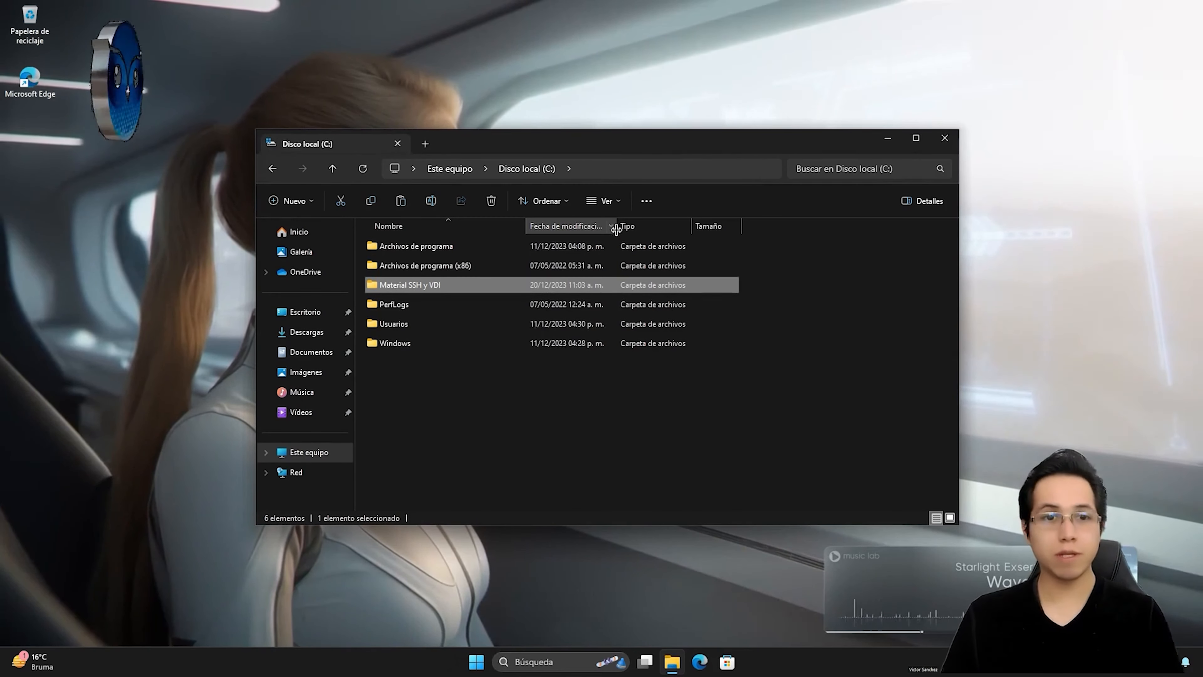
{"action": "left_click_drag", "start_coordinate": [390, 287], "coordinate": [405, 290]}
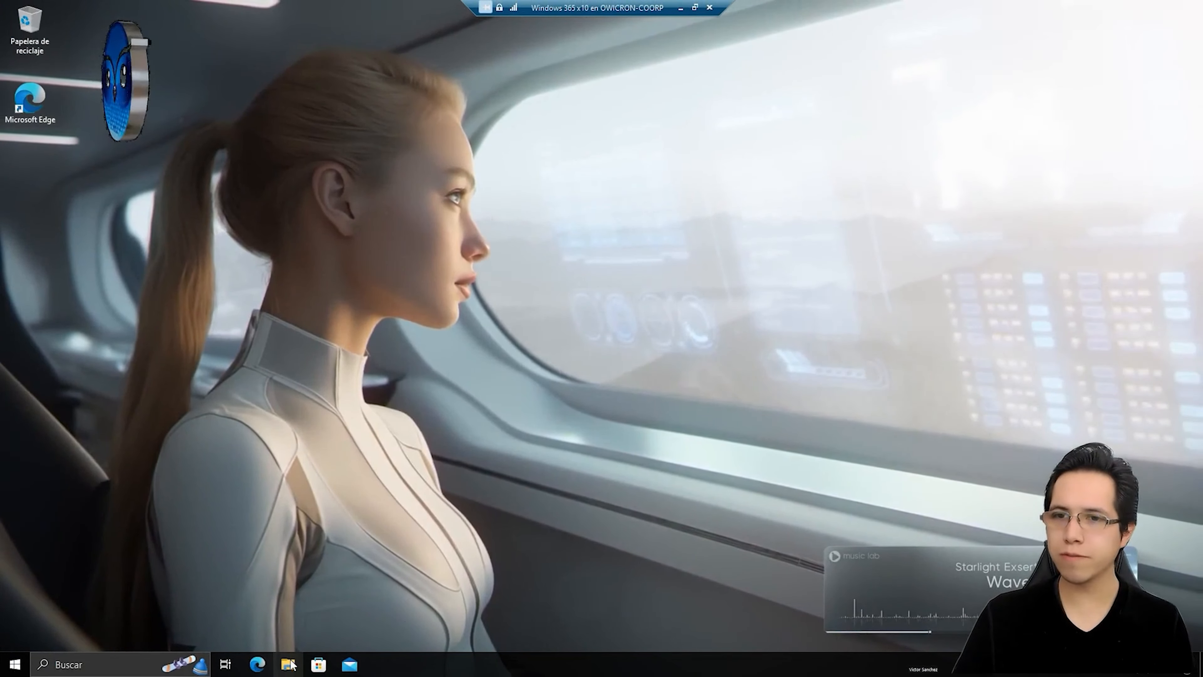
On the Windows 10 virtual machine, browse the network for shared devices, dismiss the error and close the file browser.
{"action": "left_click", "coordinate": [288, 665]}
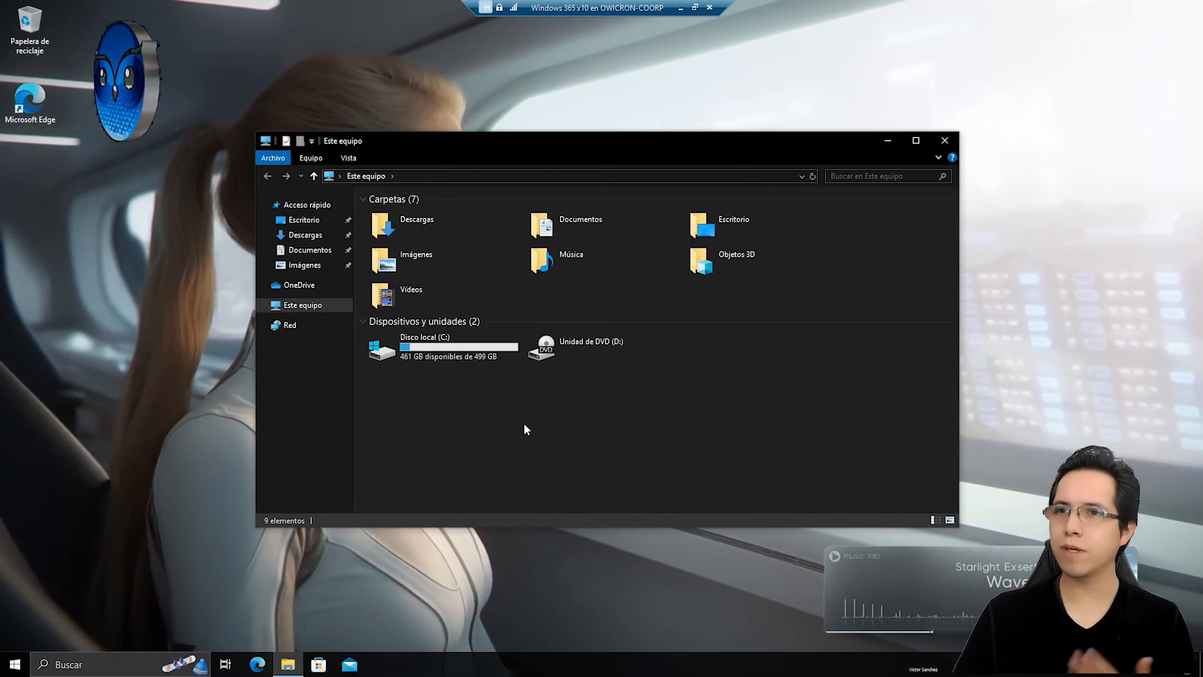
{"action": "left_click", "coordinate": [296, 327]}
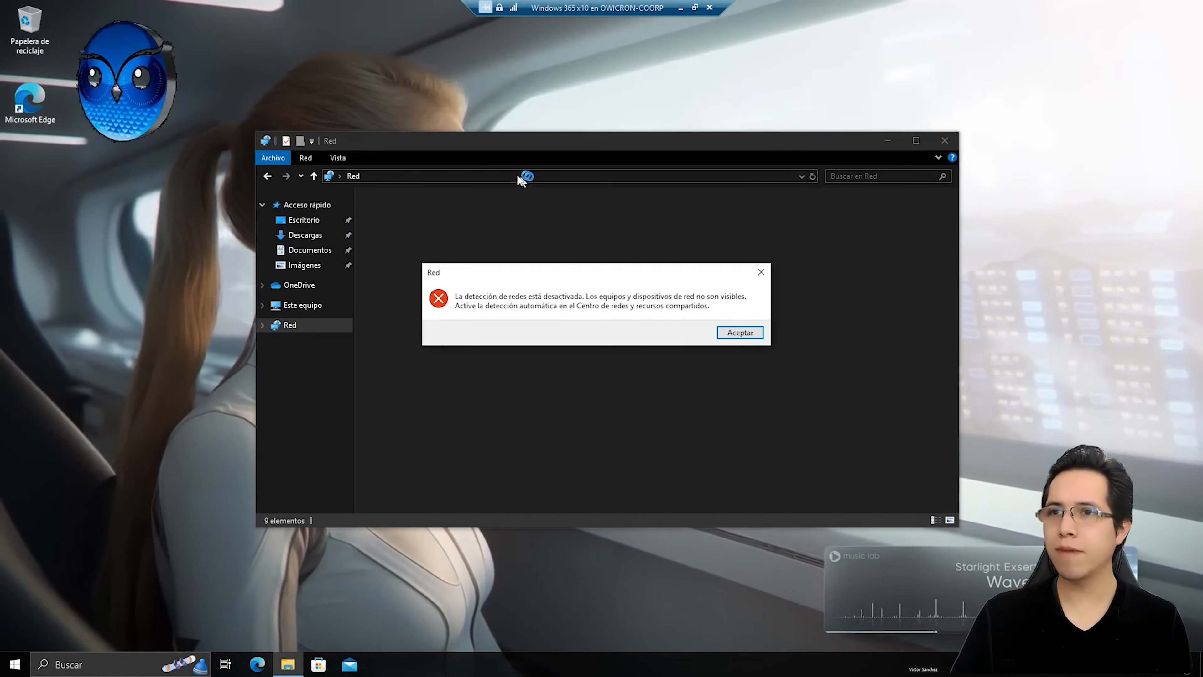
{"action": "left_click_drag", "start_coordinate": [628, 273], "coordinate": [750, 290]}
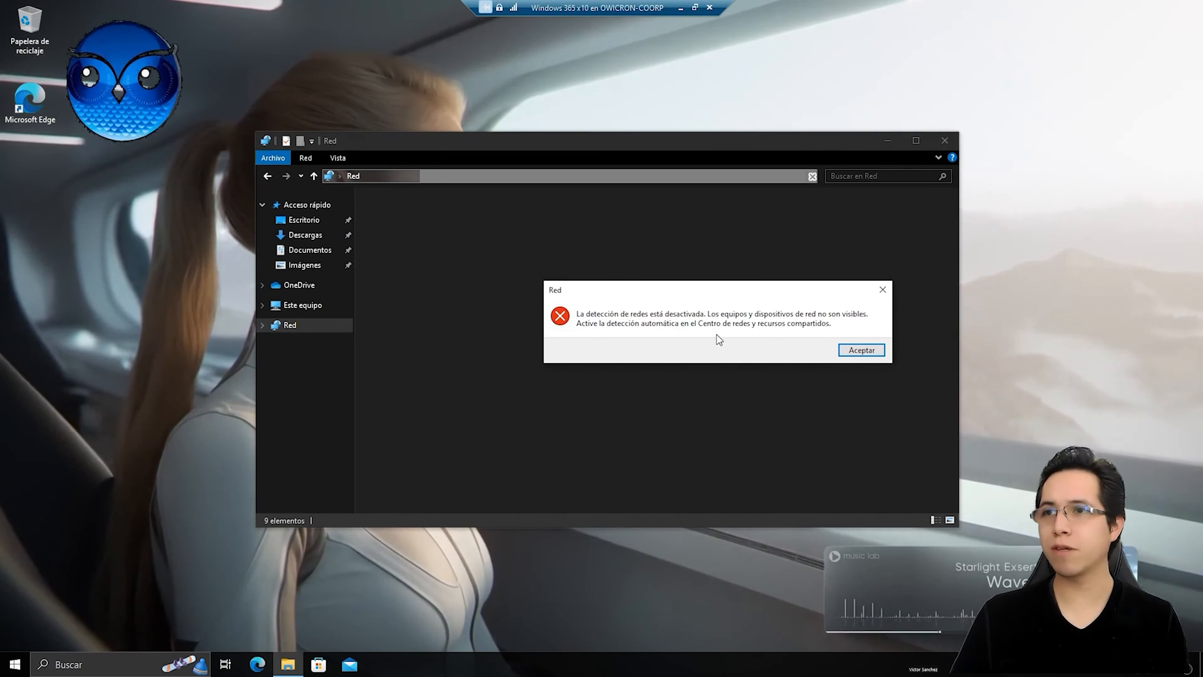
{"action": "left_click", "coordinate": [883, 288]}
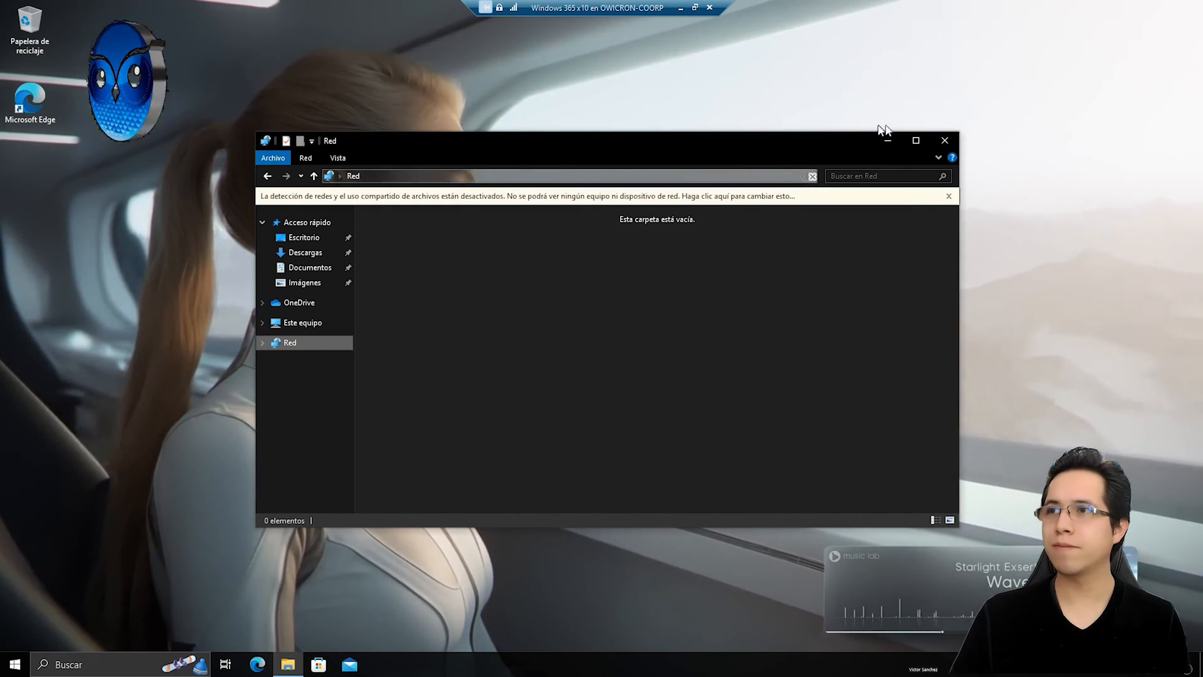
{"action": "left_click", "coordinate": [945, 140]}
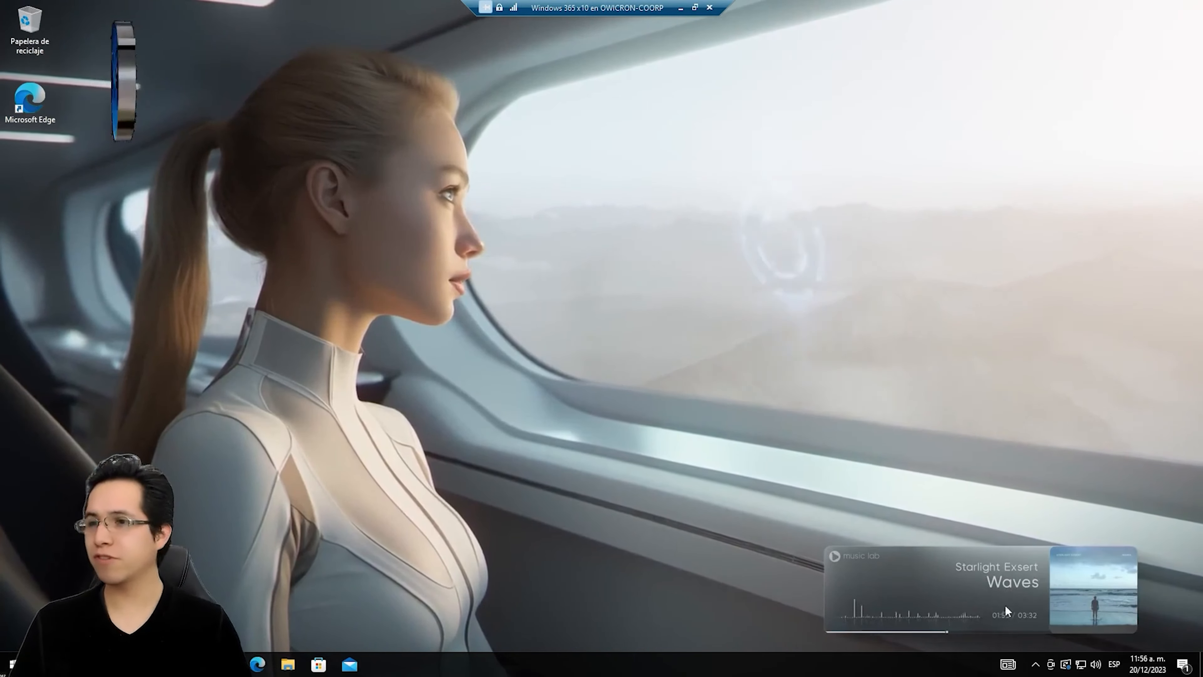
Review the network profile options of the Windows 10 machine's Ethernet connection in the network settings and close them.
{"action": "right_click", "coordinate": [1080, 665]}
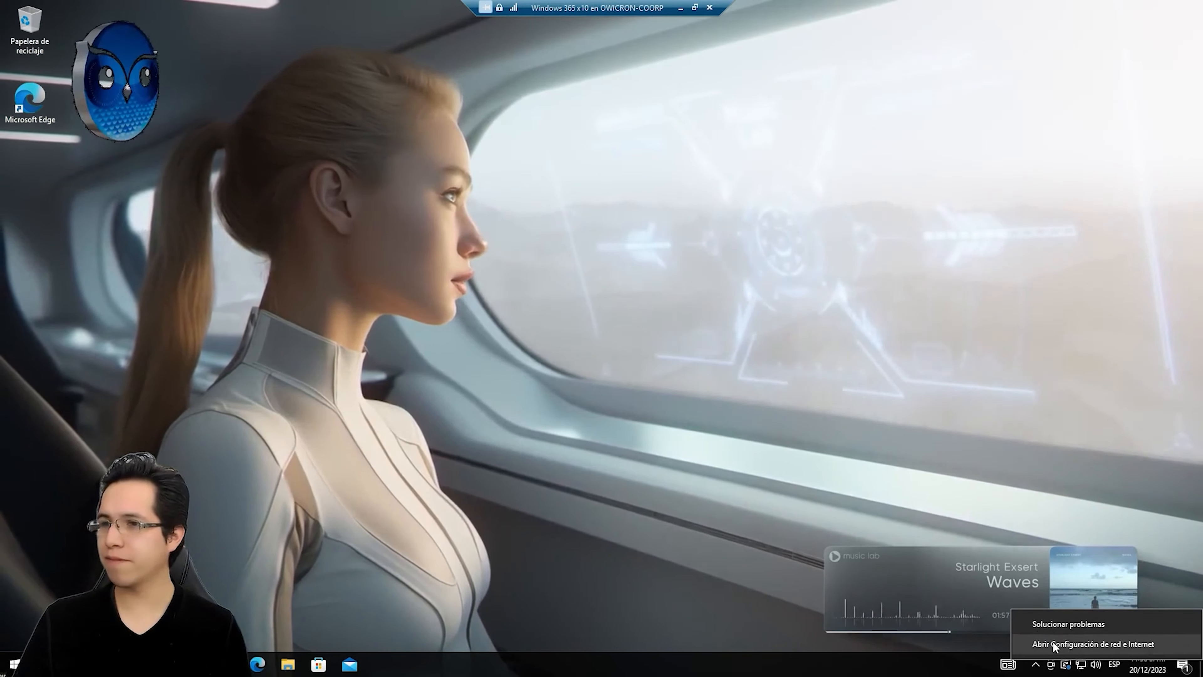
{"action": "left_click", "coordinate": [1053, 643]}
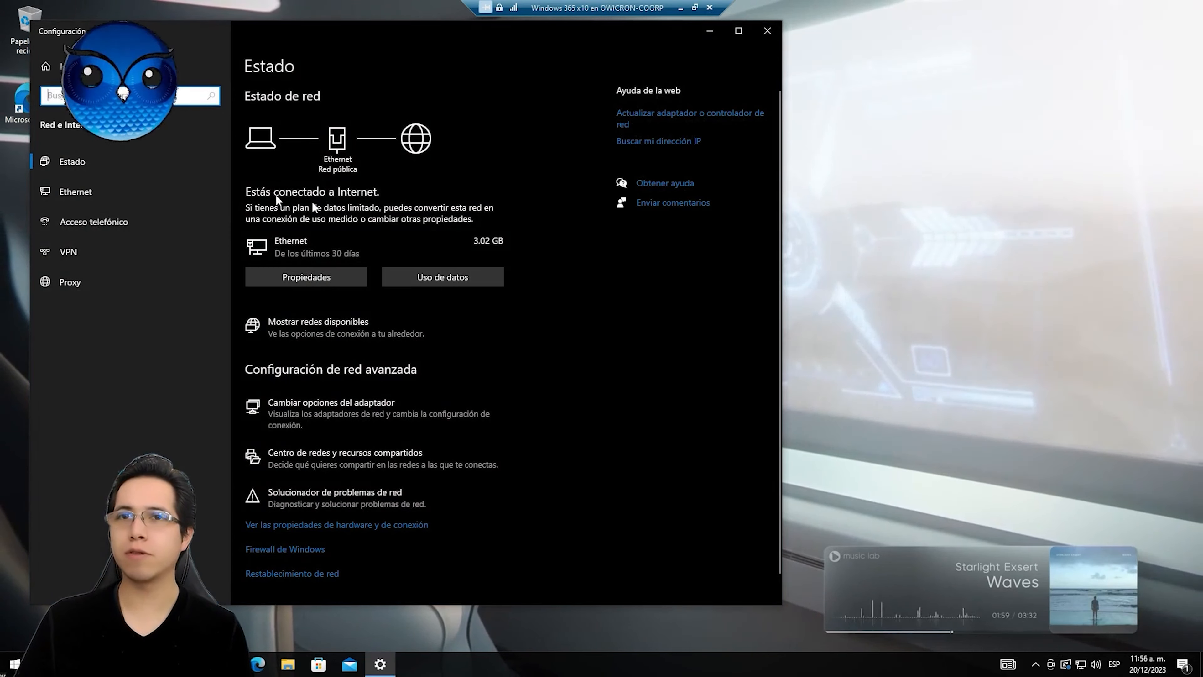
{"action": "left_click", "coordinate": [738, 32]}
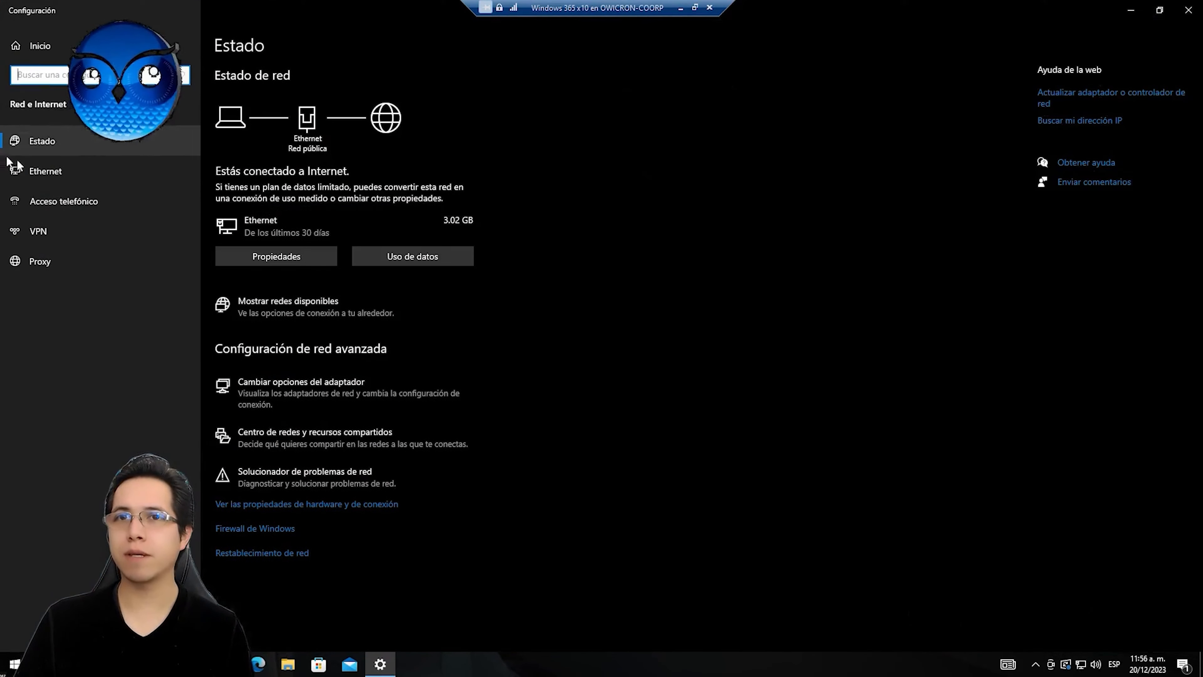
{"action": "left_click", "coordinate": [62, 167]}
{"action": "left_click", "coordinate": [259, 91]}
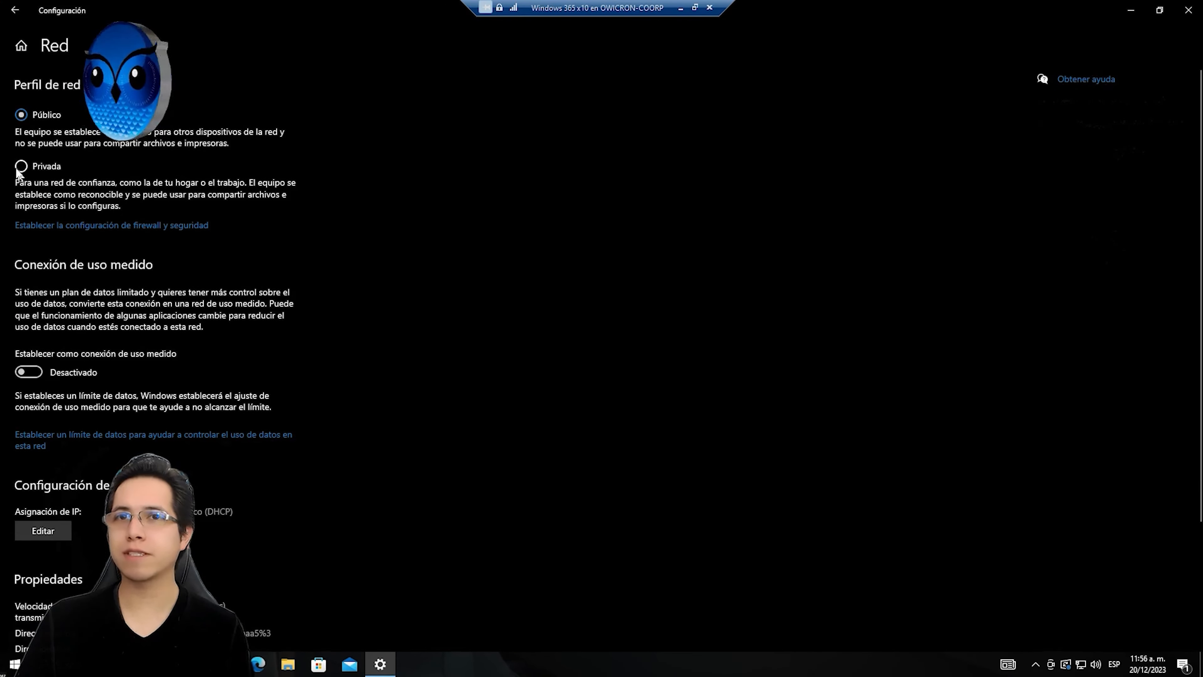
{"action": "left_click", "coordinate": [1188, 9]}
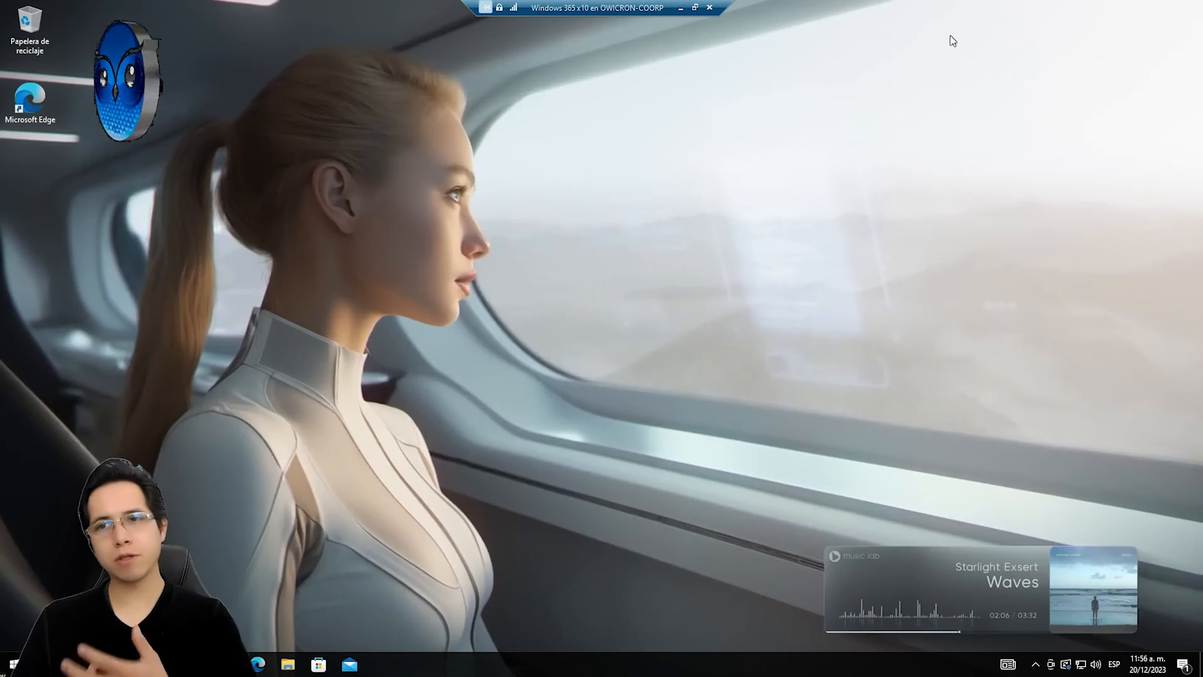
Browse the network locations again from the Windows 10 machine.
{"action": "left_click", "coordinate": [289, 665]}
{"action": "left_click", "coordinate": [307, 326]}
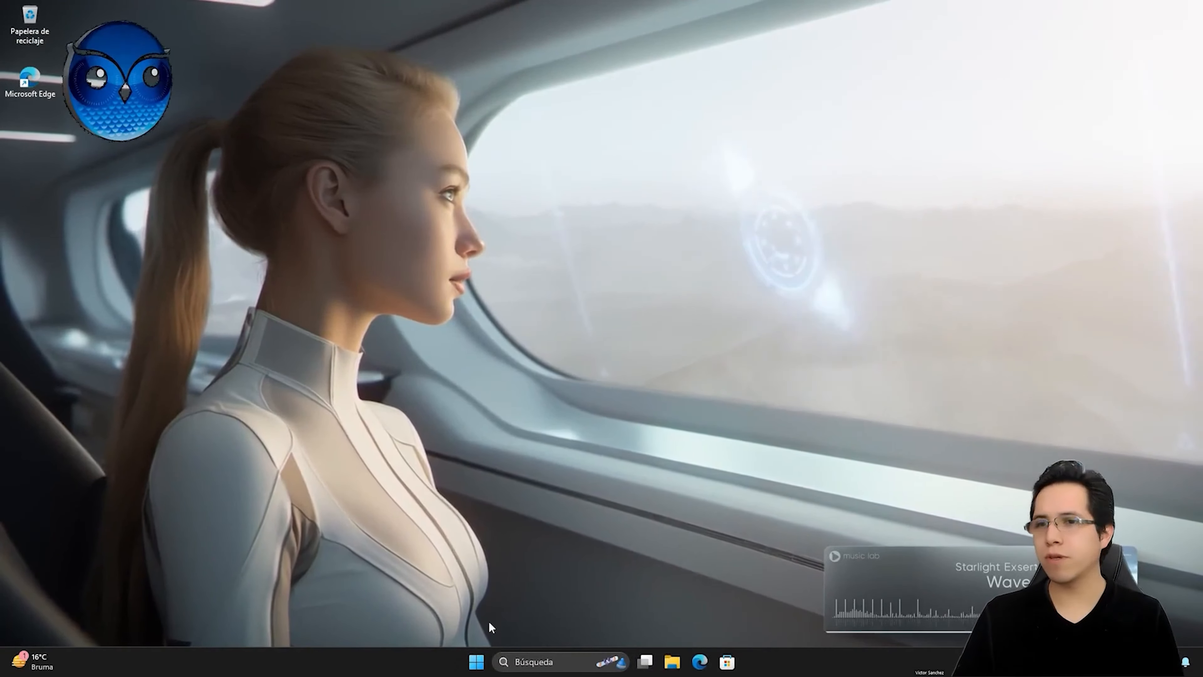
Check the device name of the Windows 11 machine in the system settings and close them.
{"action": "left_click", "coordinate": [479, 664]}
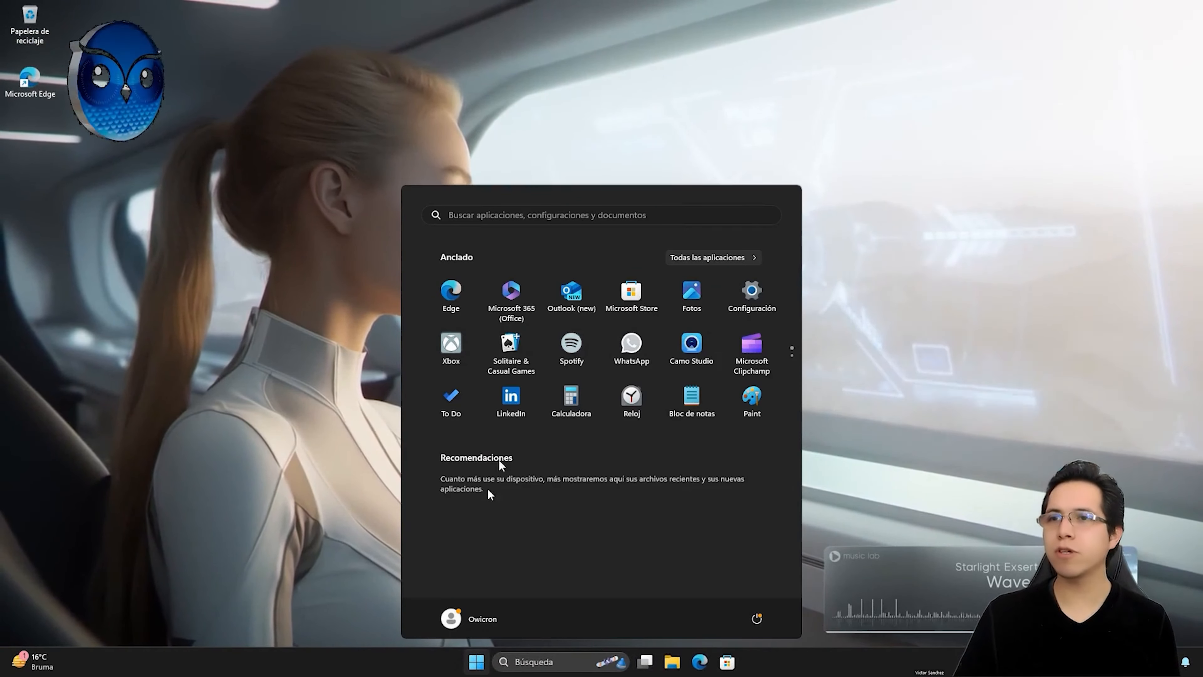
{"action": "left_click", "coordinate": [763, 294]}
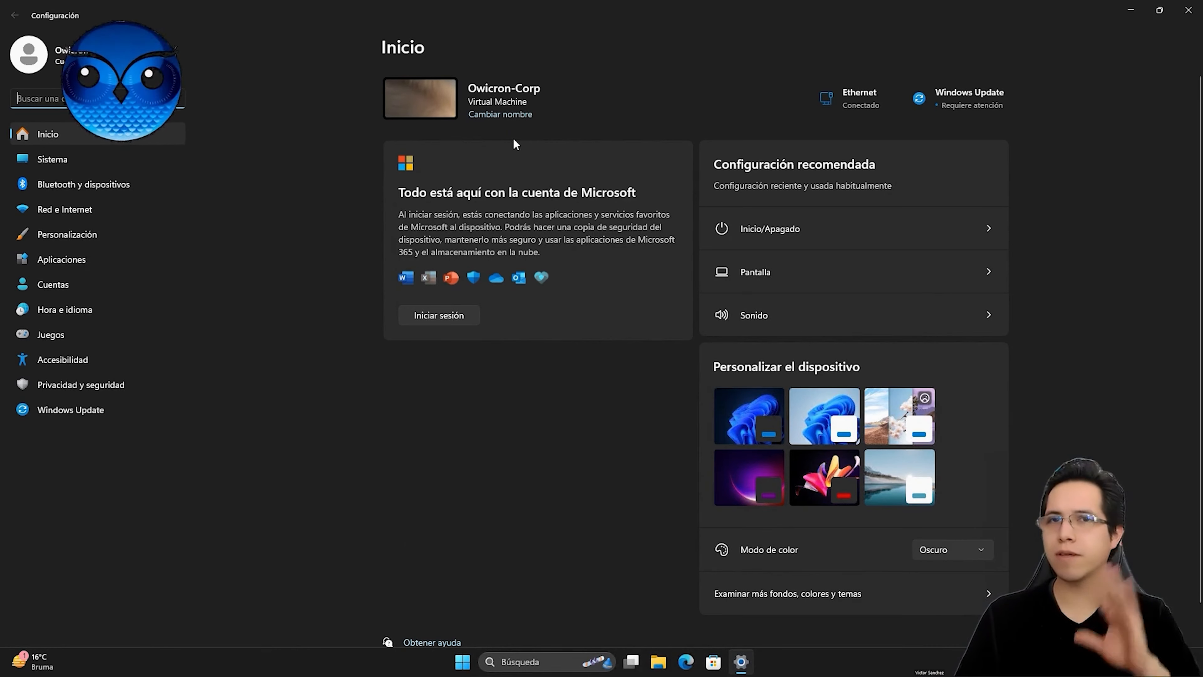
{"action": "left_click", "coordinate": [1188, 10]}
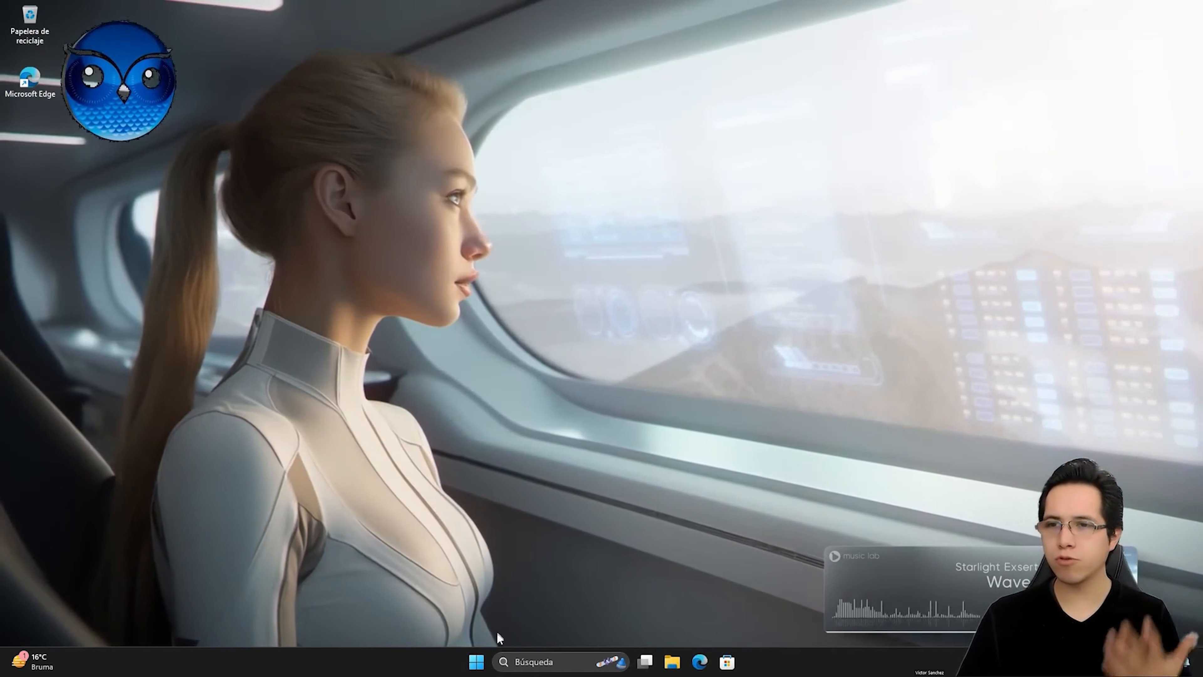
Set the Windows 11 machine's Ethernet network profile to Red privada.
{"action": "right_click", "coordinate": [476, 669]}
{"action": "left_click", "coordinate": [456, 406]}
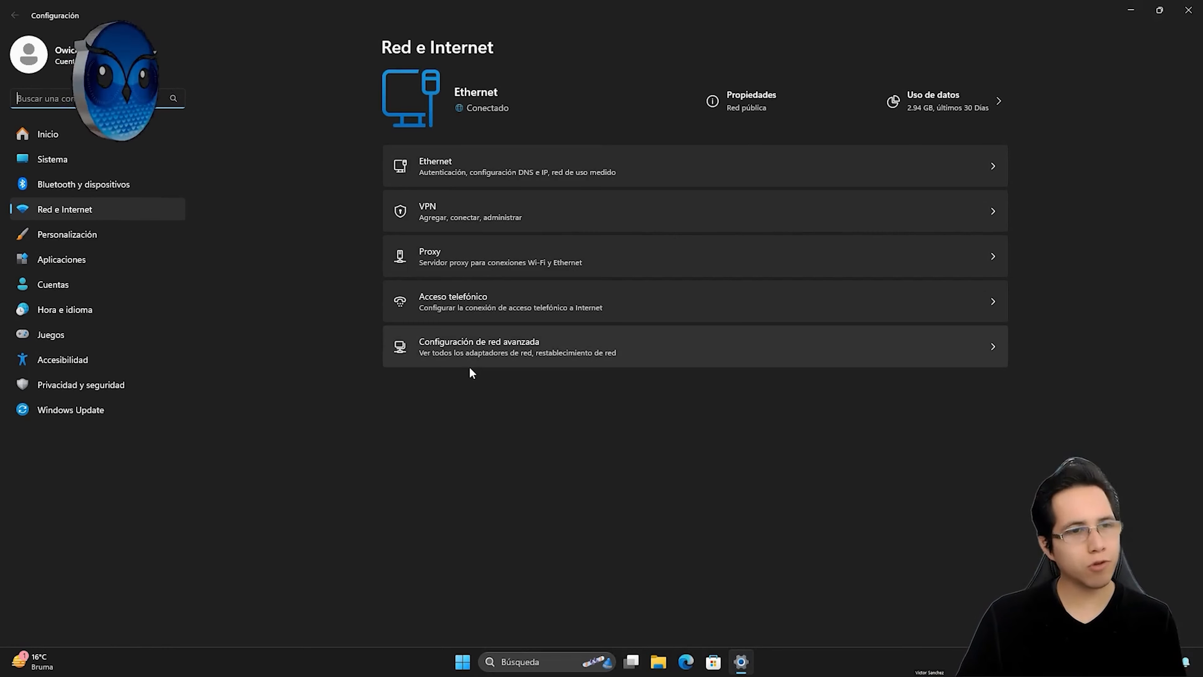
{"action": "left_click", "coordinate": [443, 169]}
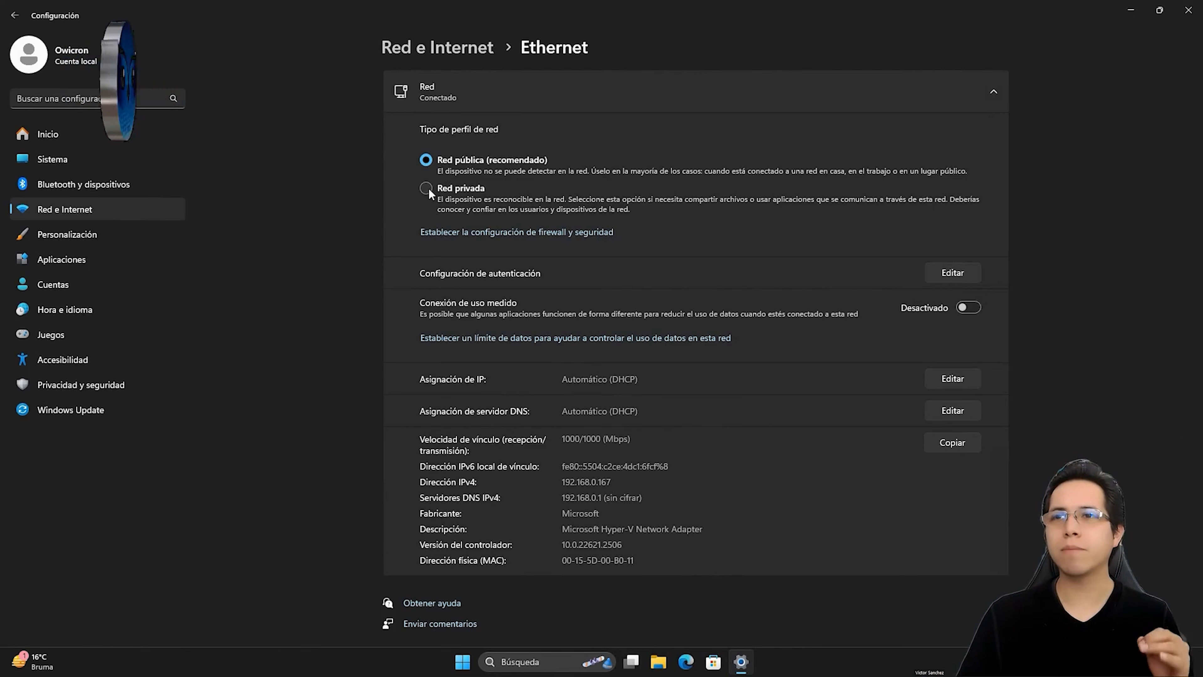
{"action": "left_click", "coordinate": [429, 189]}
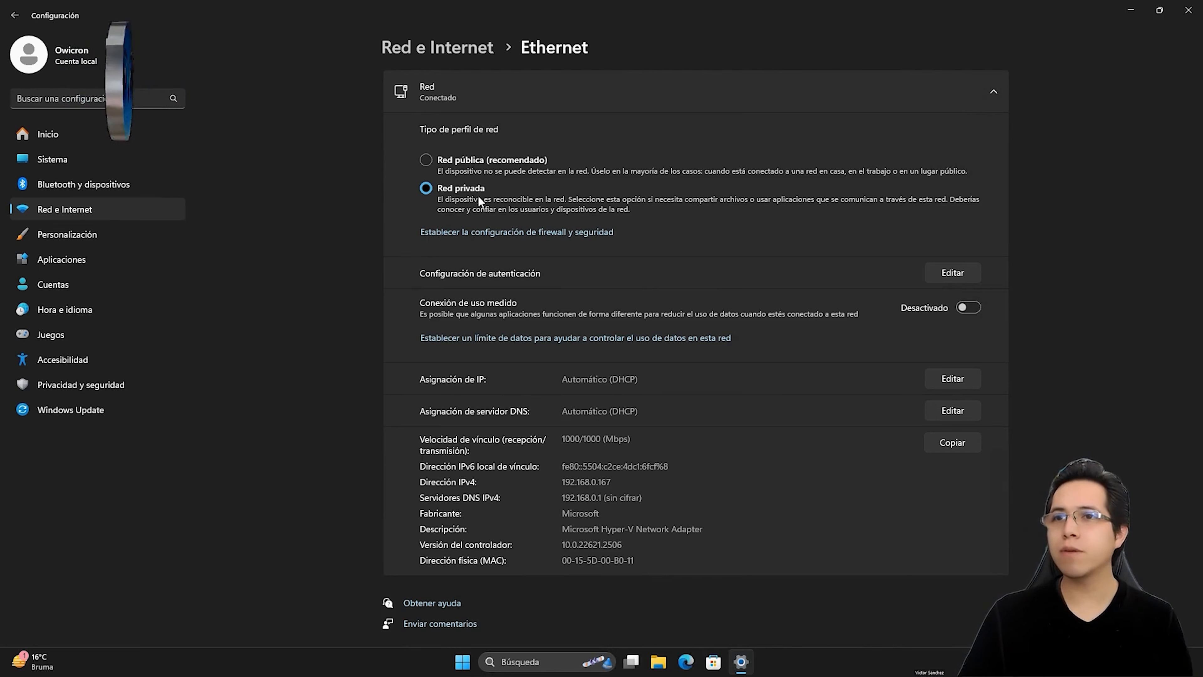
Open the firewall's list of allowed applications from the network's security settings and minimize the other windows.
{"action": "left_click", "coordinate": [491, 234]}
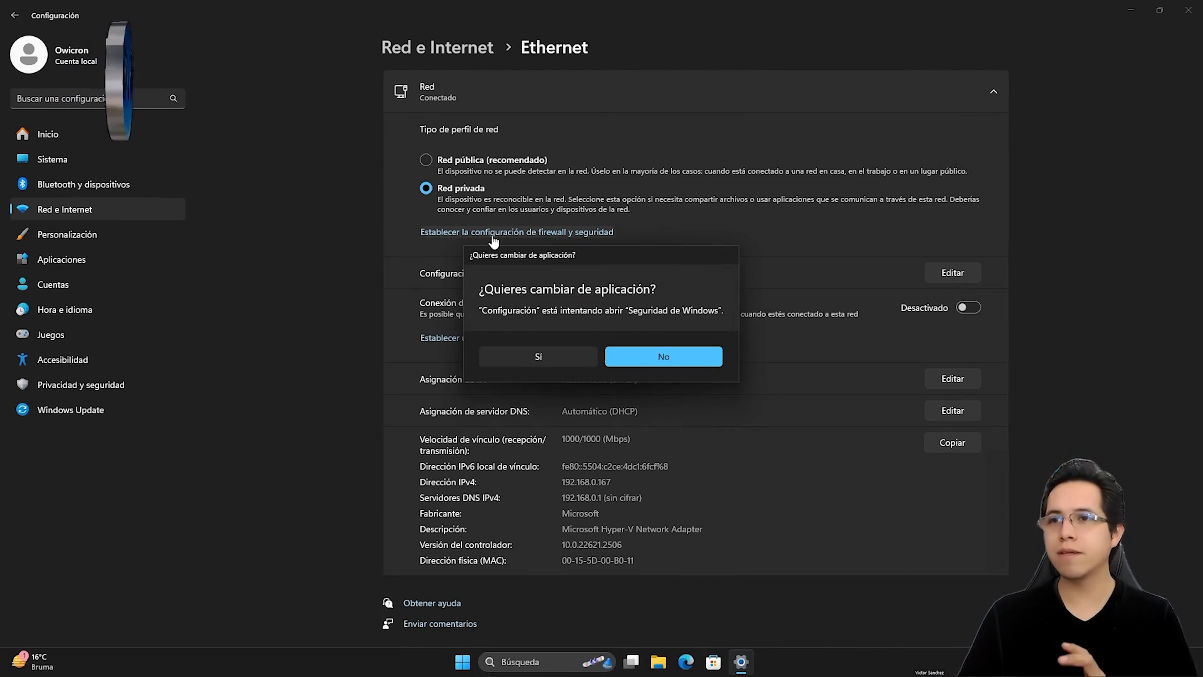
{"action": "left_click", "coordinate": [542, 363]}
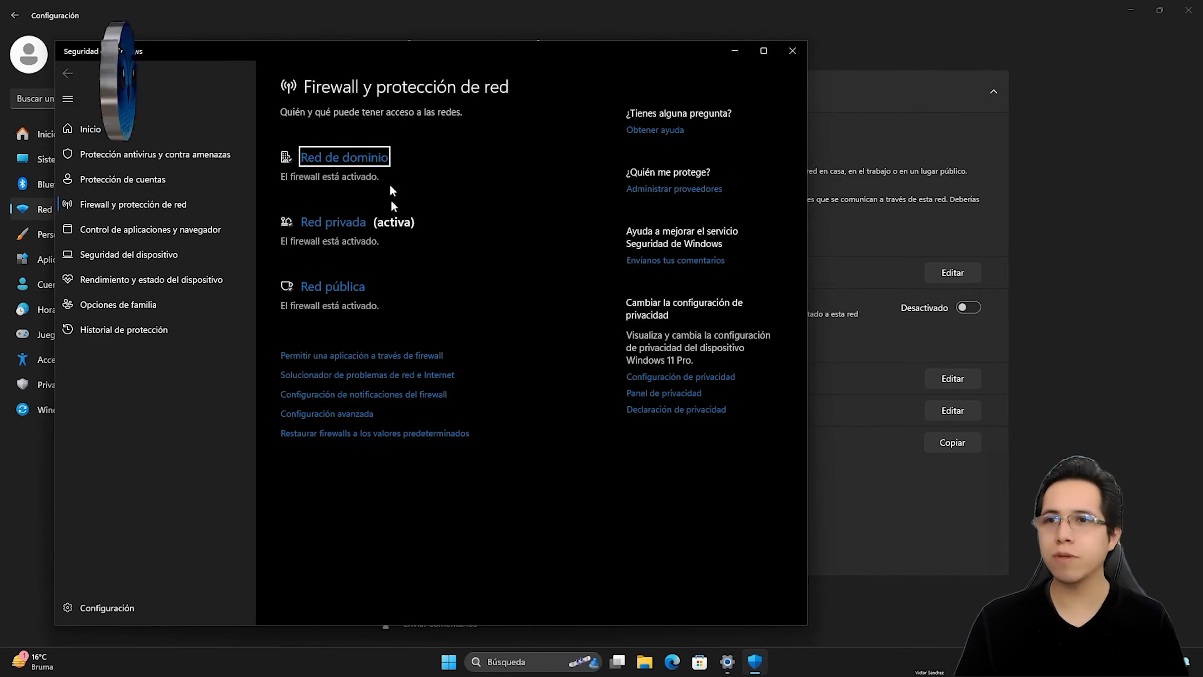
{"action": "left_click", "coordinate": [385, 363]}
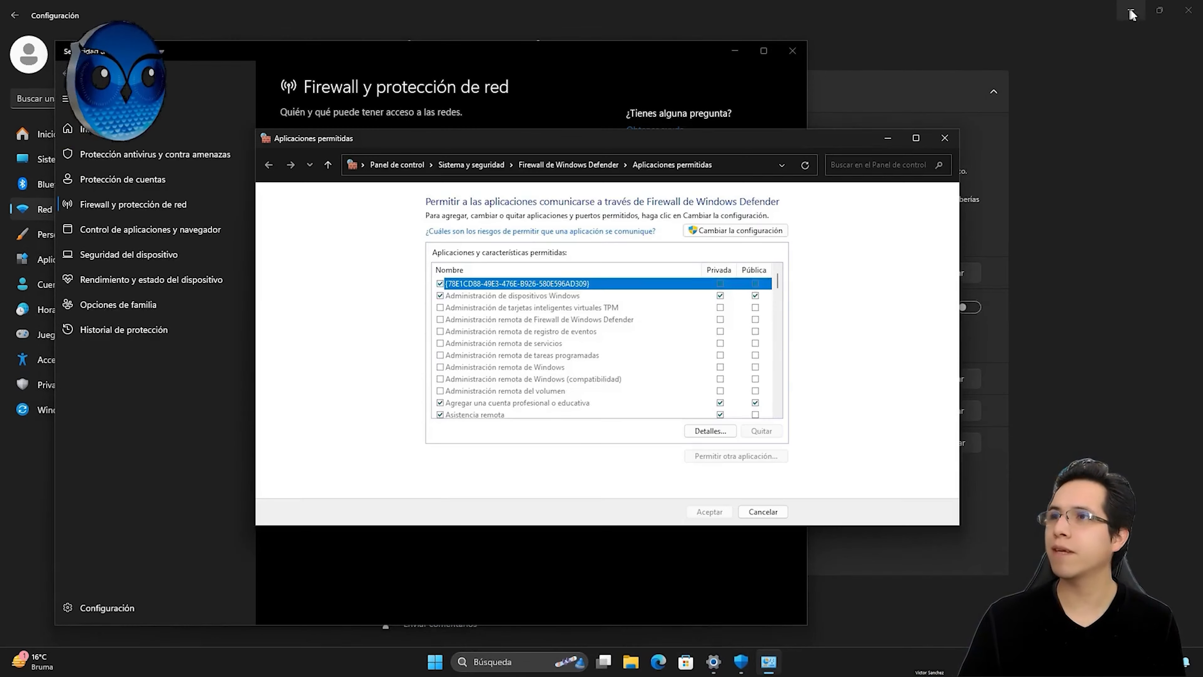
{"action": "left_click", "coordinate": [1131, 11]}
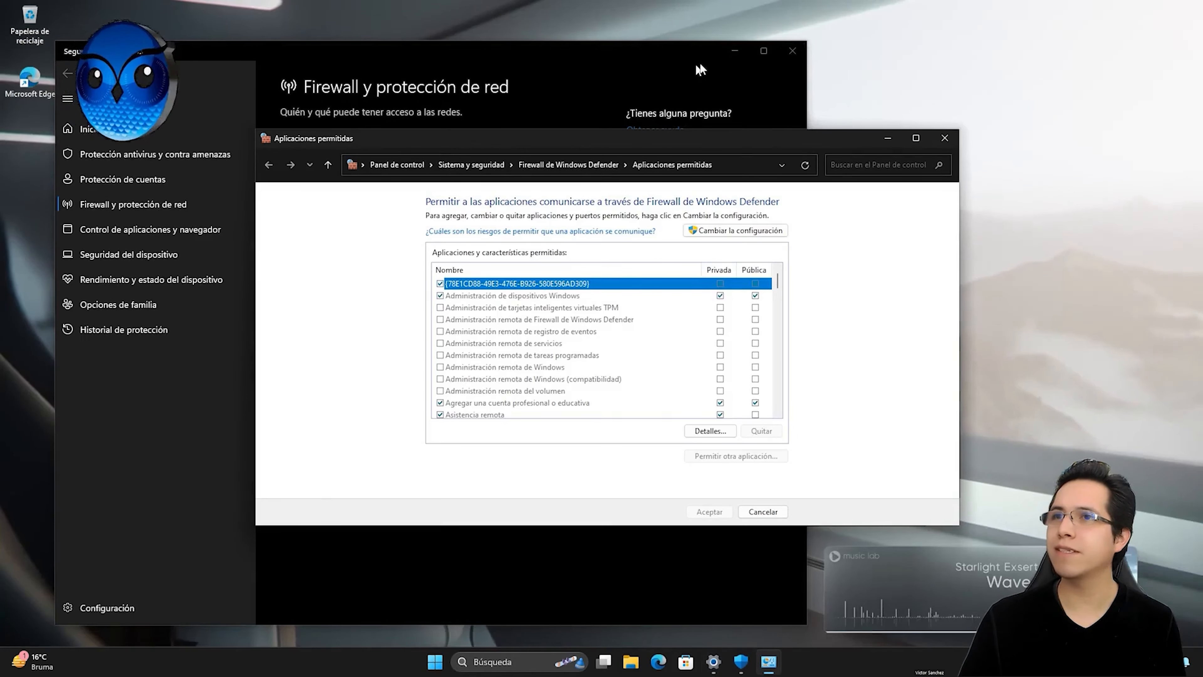
{"action": "left_click", "coordinate": [747, 52]}
Allow Detección de redes through the firewall on both Privada and Pública networks and accept the change.
{"action": "left_click", "coordinate": [741, 233]}
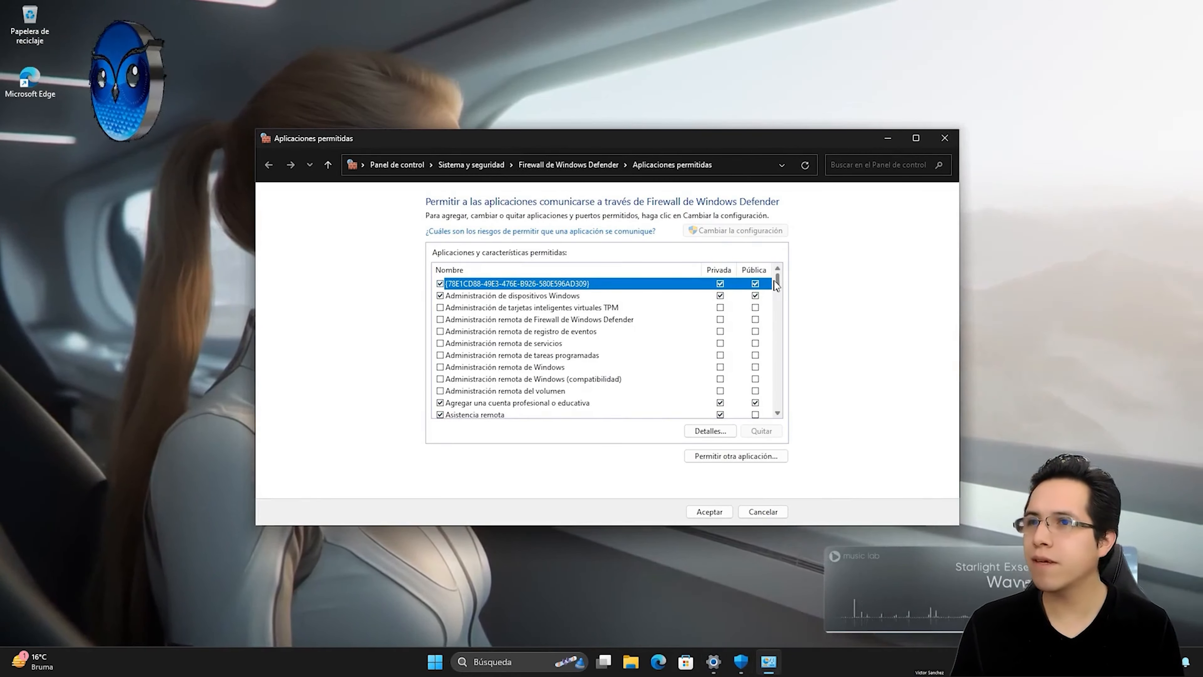
{"action": "left_click_drag", "start_coordinate": [776, 279], "coordinate": [778, 318]}
{"action": "scroll", "coordinate": [539, 360], "scroll_direction": "up", "scroll_amount": 1}
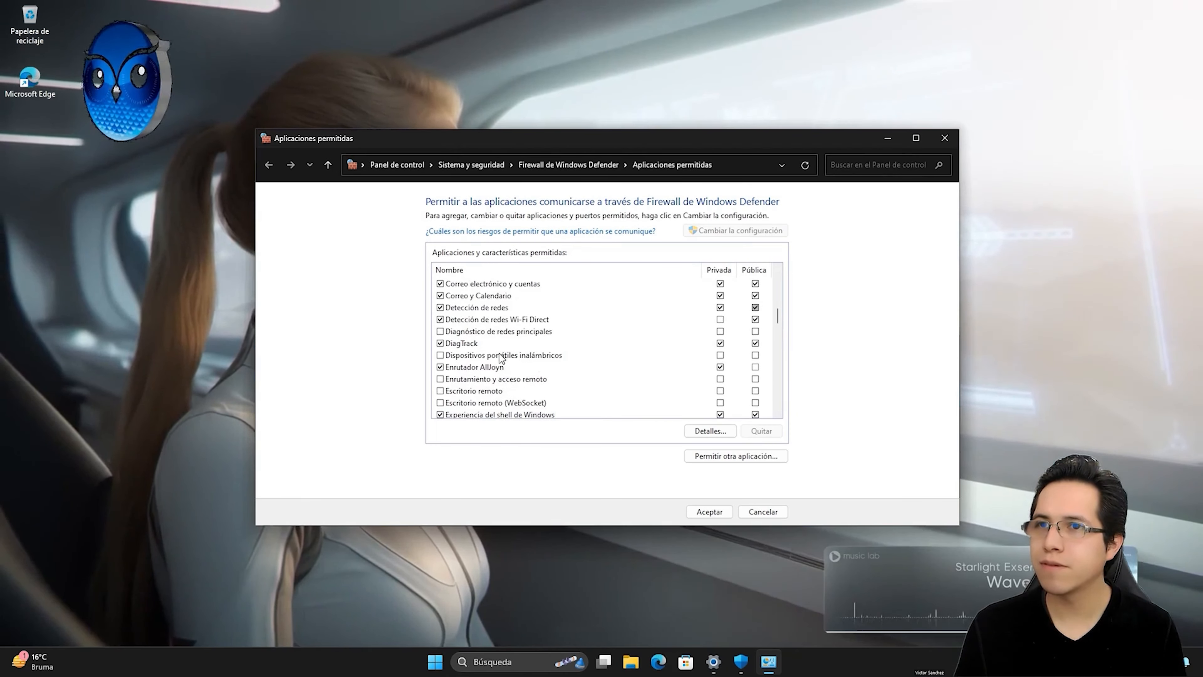
{"action": "left_click", "coordinate": [489, 309]}
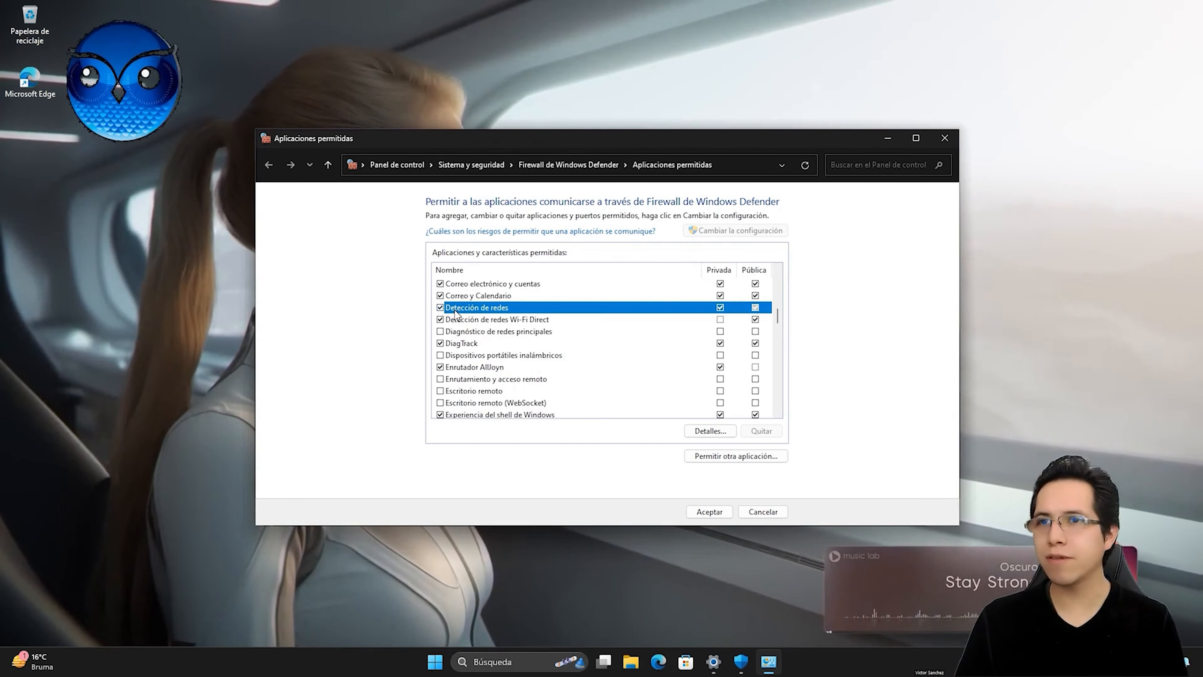
{"action": "left_click", "coordinate": [477, 320]}
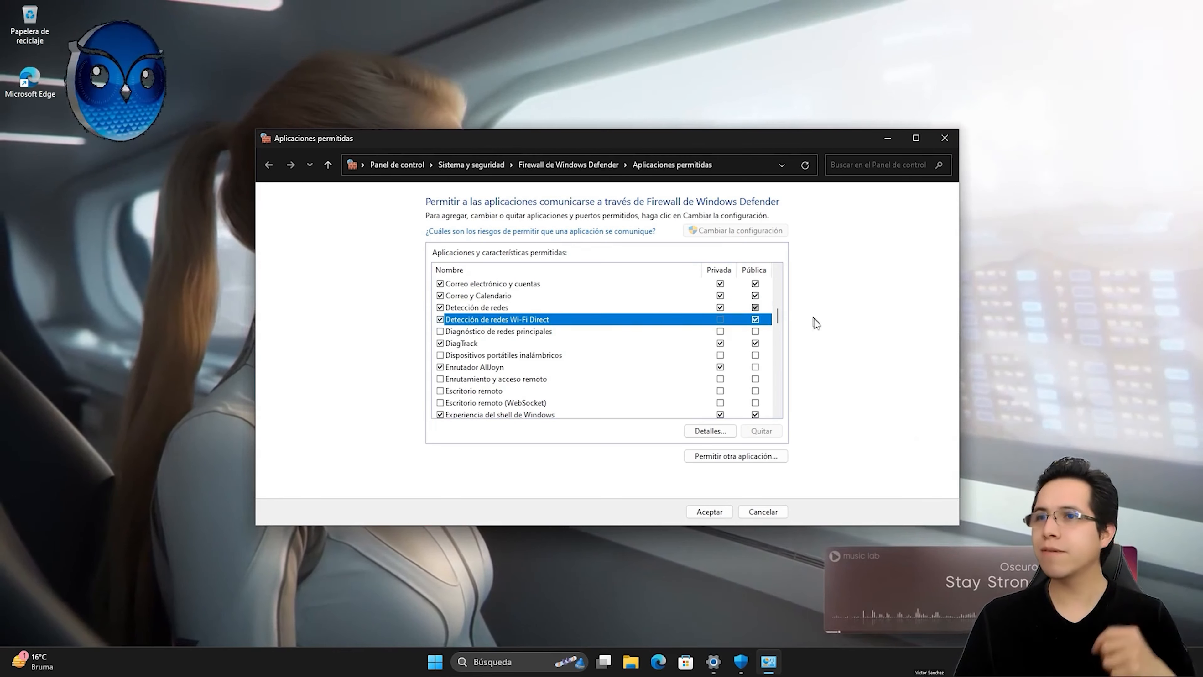
{"action": "key", "text": "Up"}
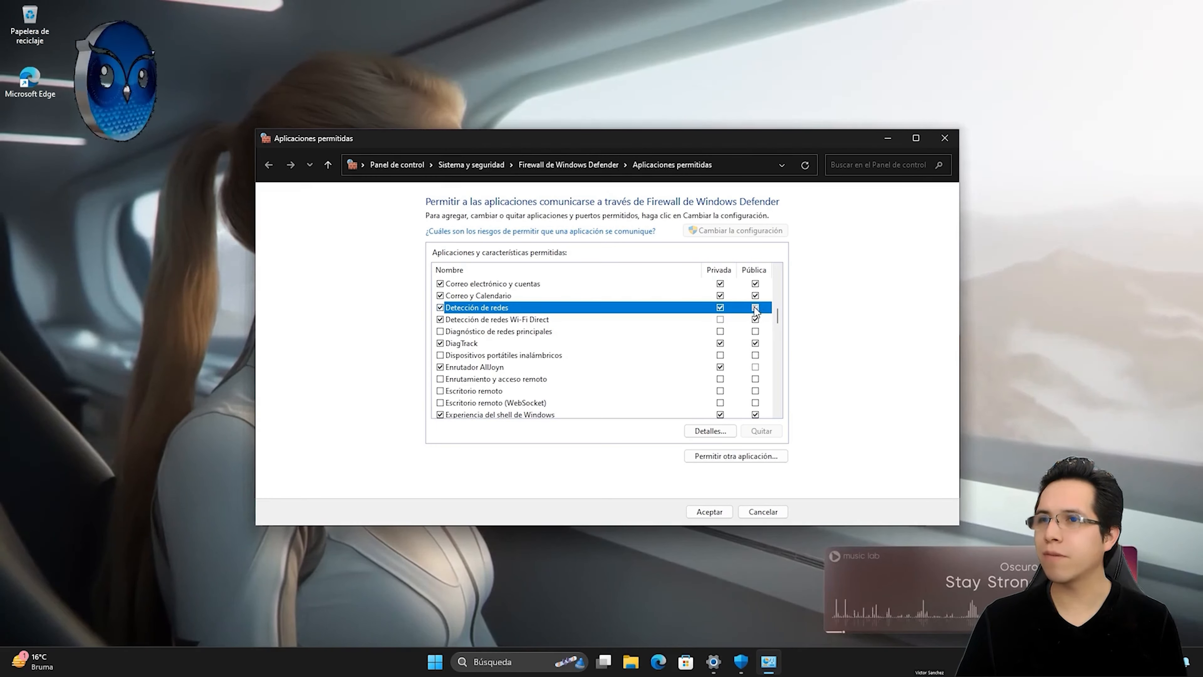
{"action": "left_click", "coordinate": [719, 322]}
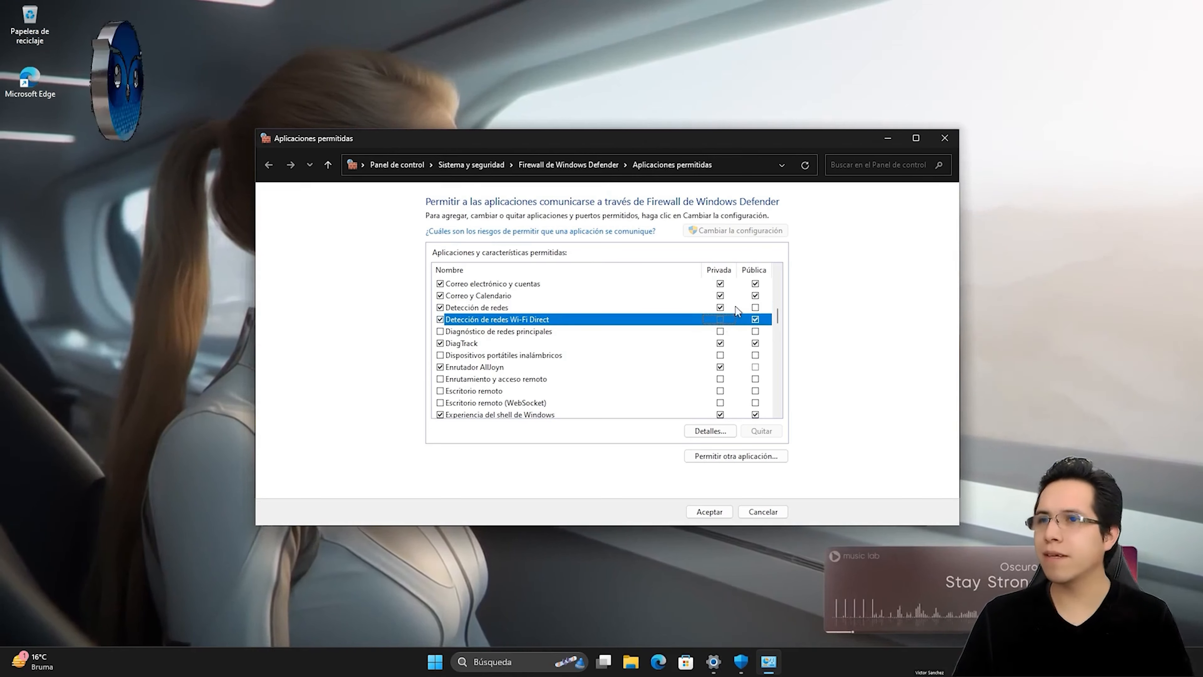
{"action": "left_click", "coordinate": [545, 311]}
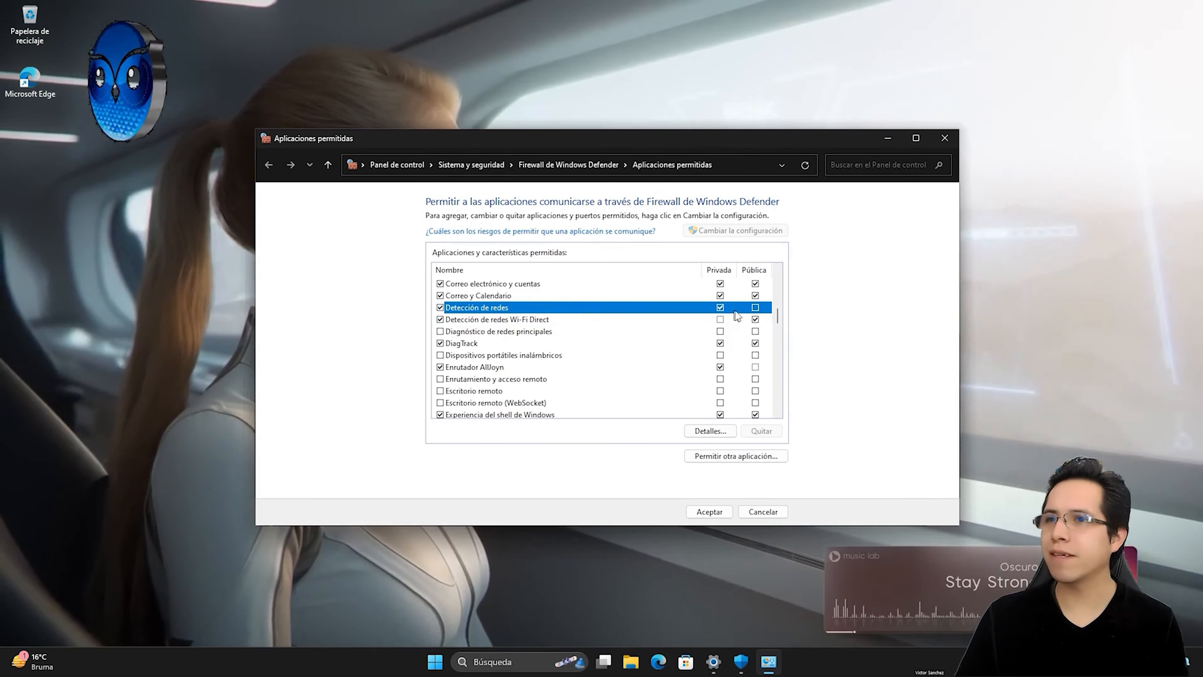
{"action": "left_click", "coordinate": [755, 308]}
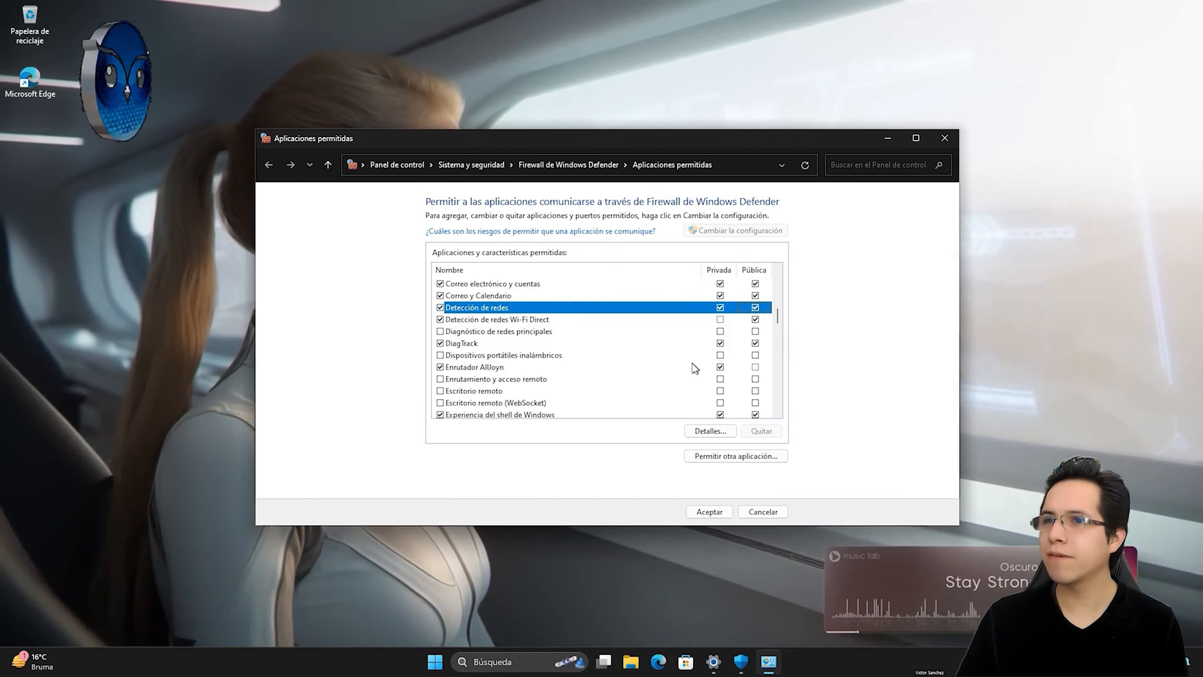
{"action": "left_click", "coordinate": [709, 512]}
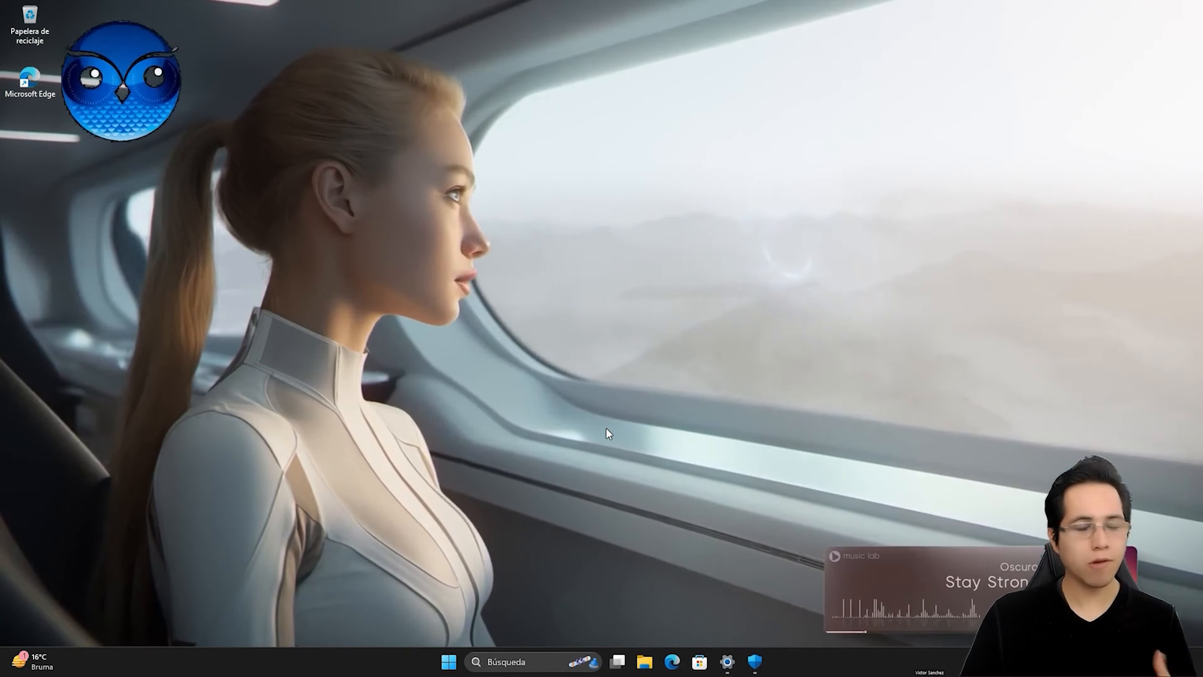
Turn on file and printer sharing for private networks in the advanced sharing settings and expand the Redes públicas section.
{"action": "right_click", "coordinate": [447, 662]}
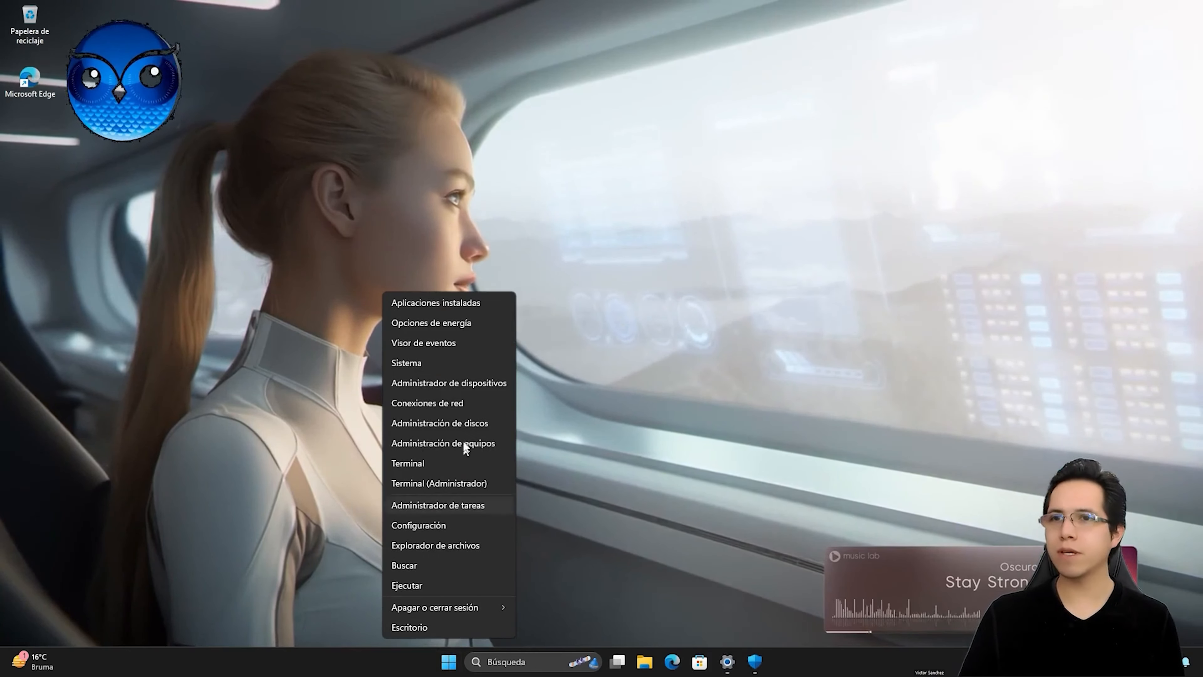
{"action": "left_click", "coordinate": [460, 404]}
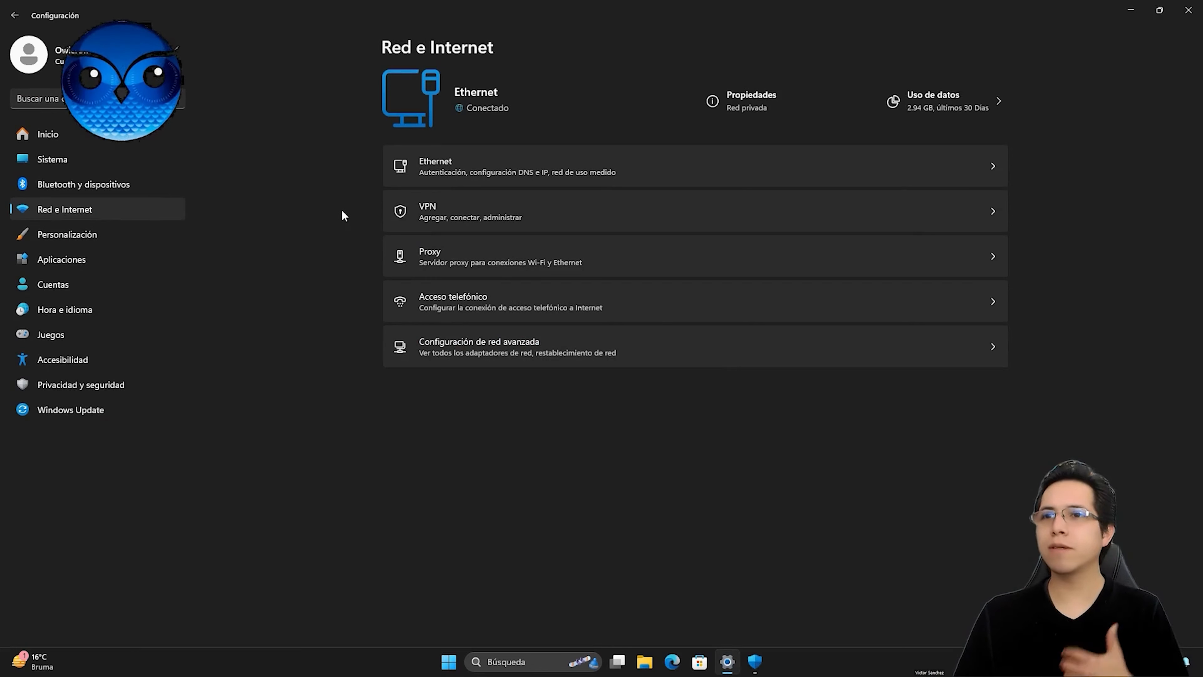
{"action": "left_click", "coordinate": [552, 351]}
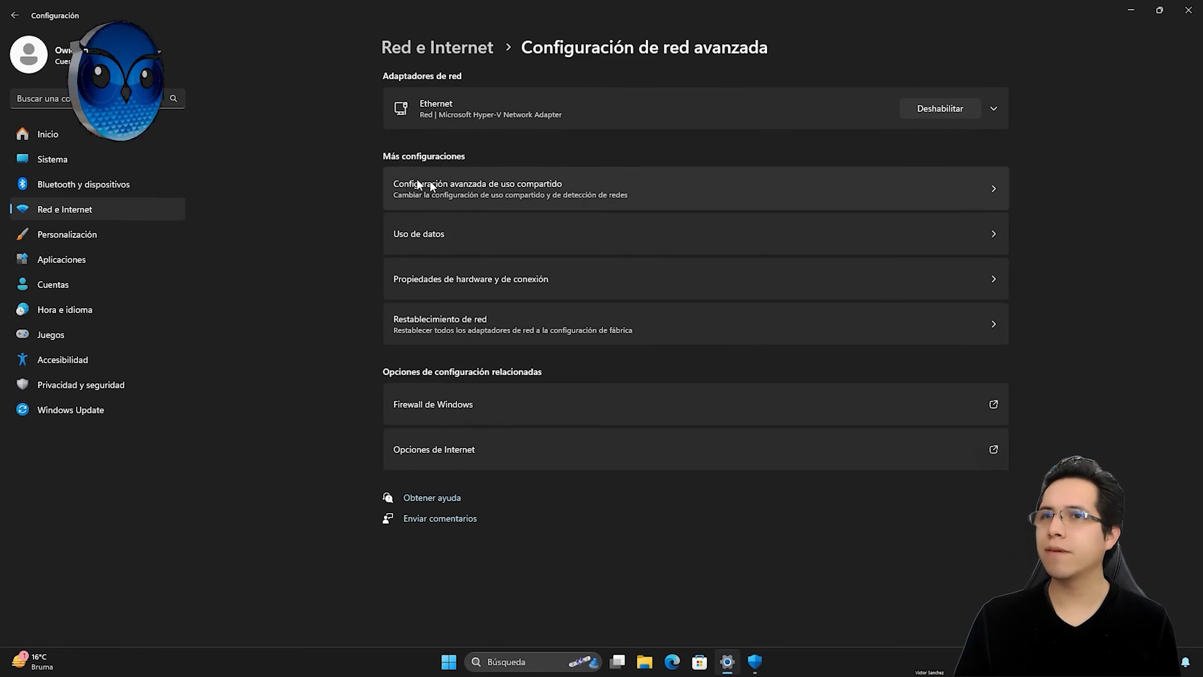
{"action": "left_click", "coordinate": [771, 194]}
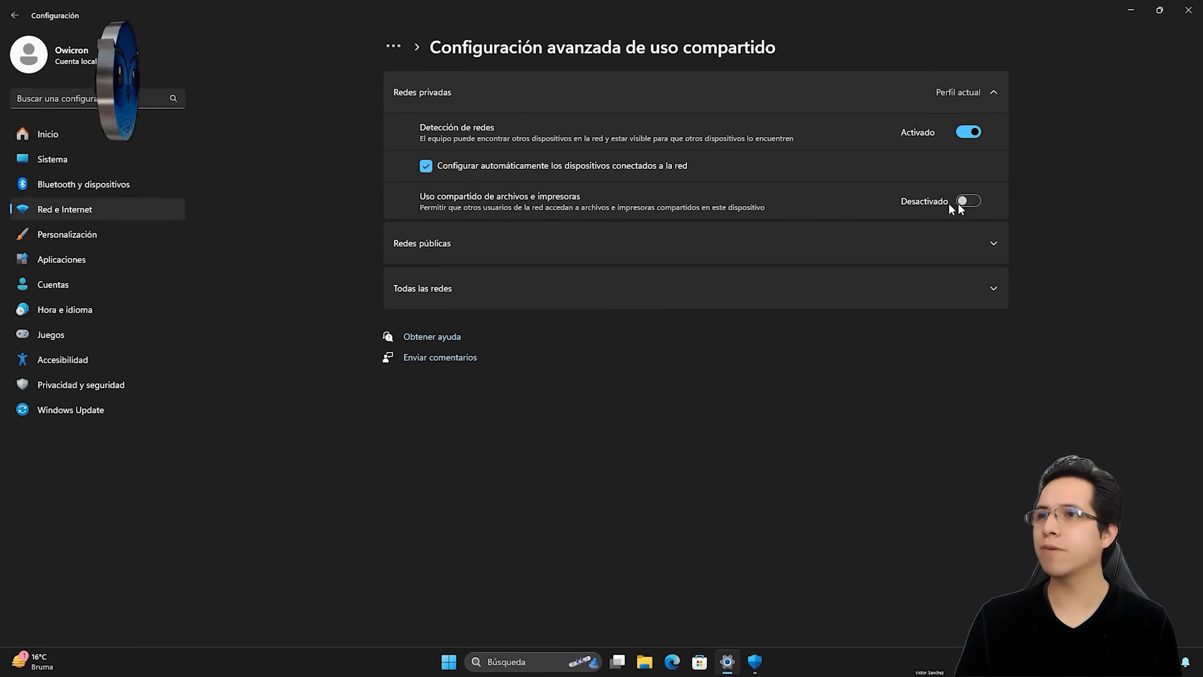
{"action": "left_click", "coordinate": [479, 250]}
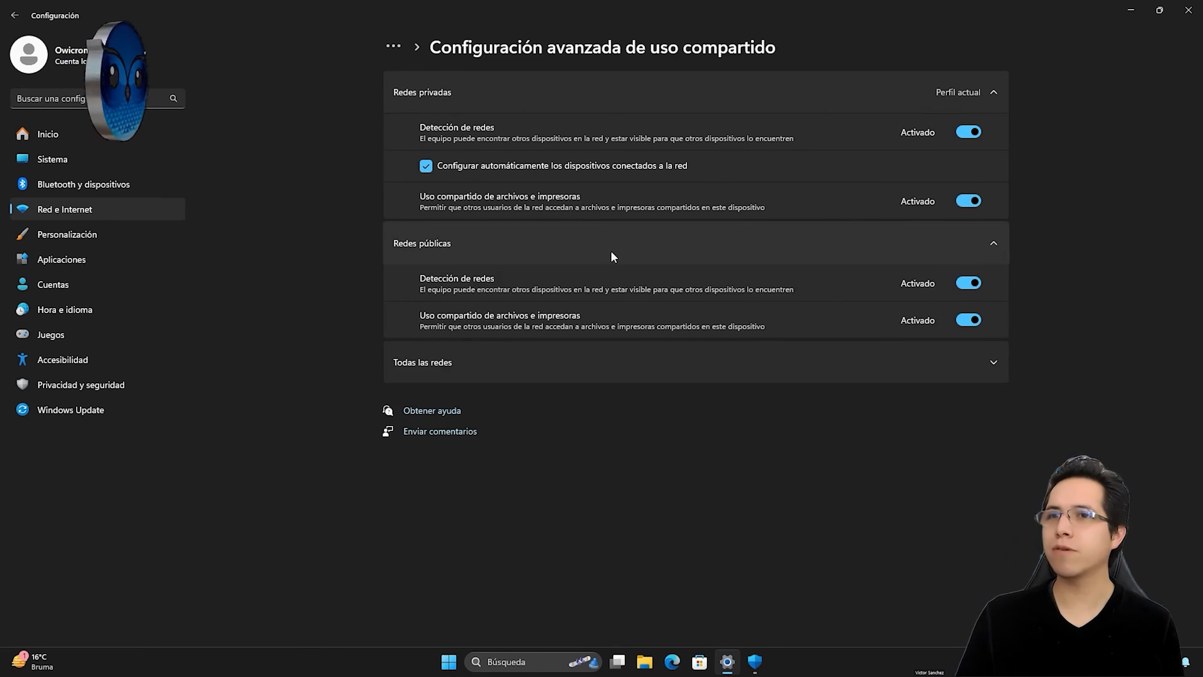
Turn password-protected sharing for all networks off and back on.
{"action": "left_click", "coordinate": [461, 372]}
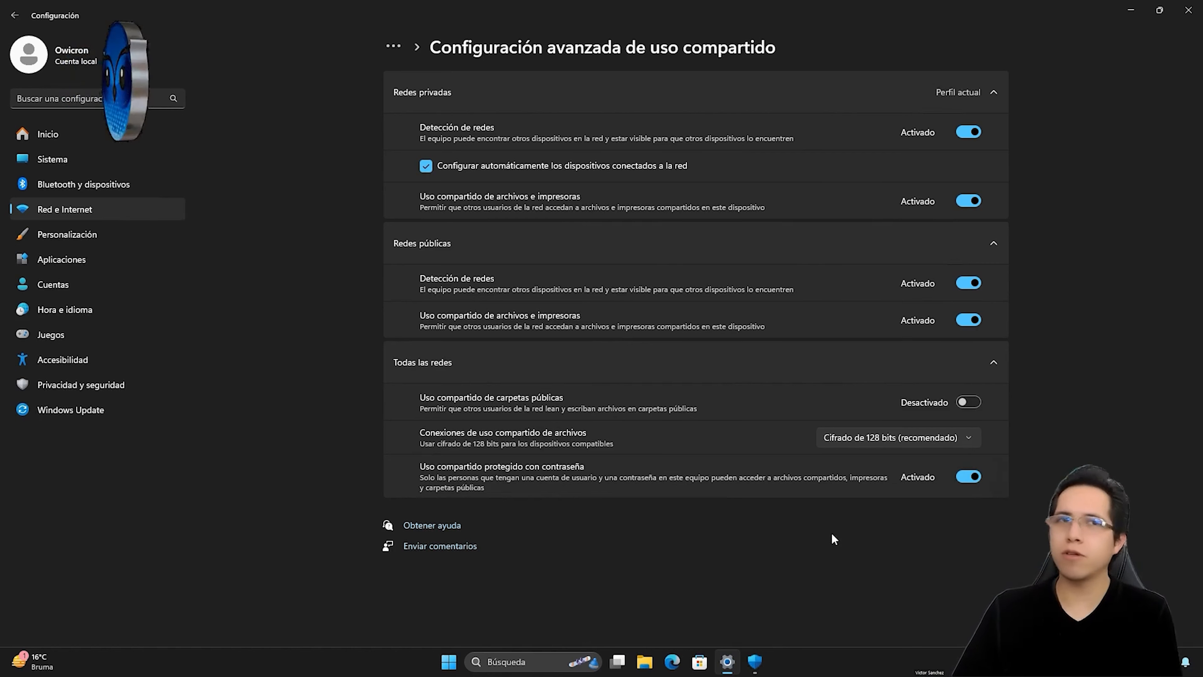
{"action": "left_click", "coordinate": [970, 479]}
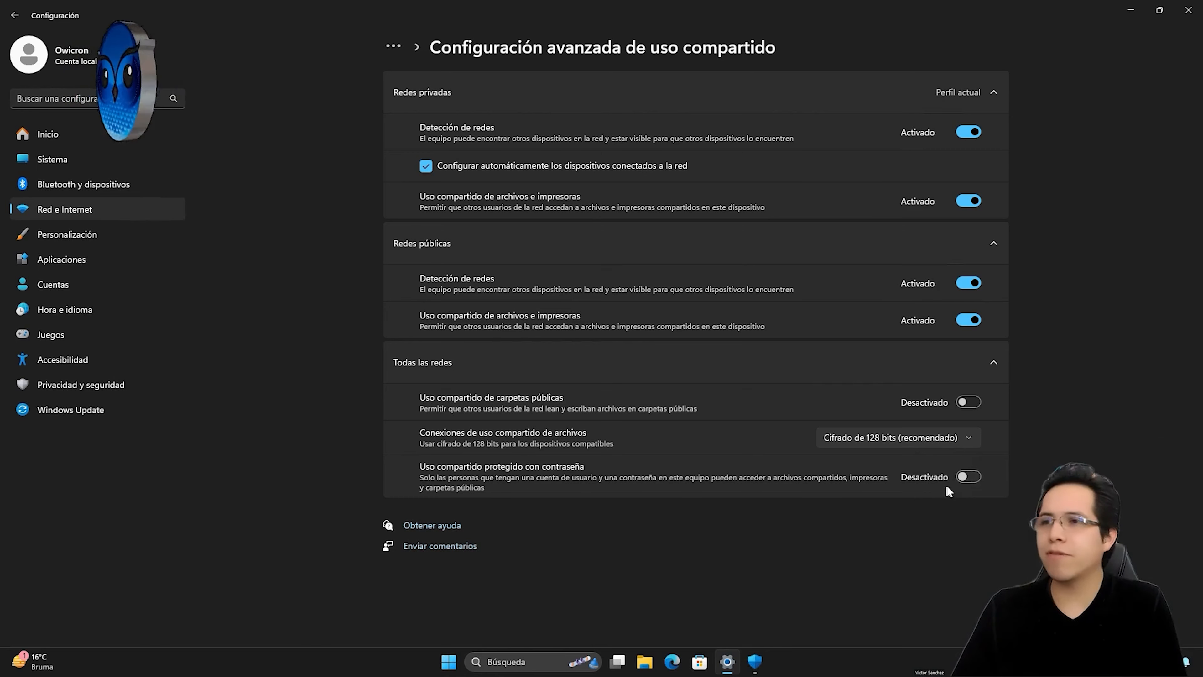
{"action": "left_click", "coordinate": [962, 478]}
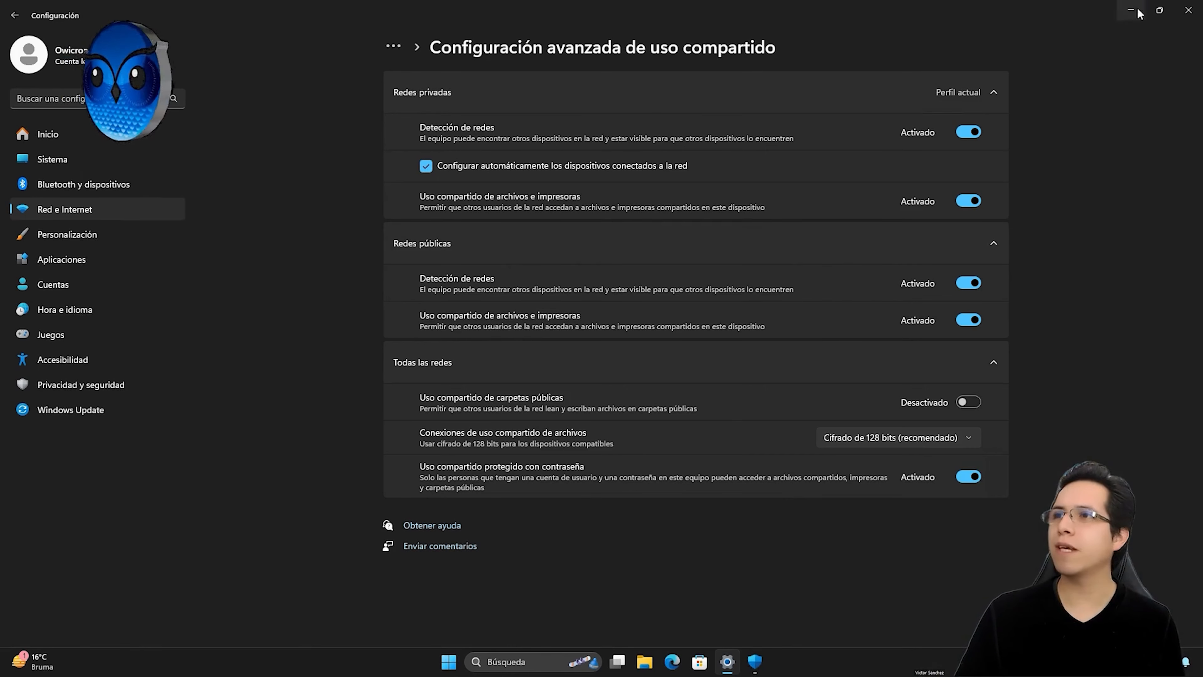
Restore the settings window from full screen, enlarge it and place it near the middle of the desktop.
{"action": "left_click", "coordinate": [1160, 11]}
{"action": "left_click_drag", "start_coordinate": [319, 30], "coordinate": [695, 43]}
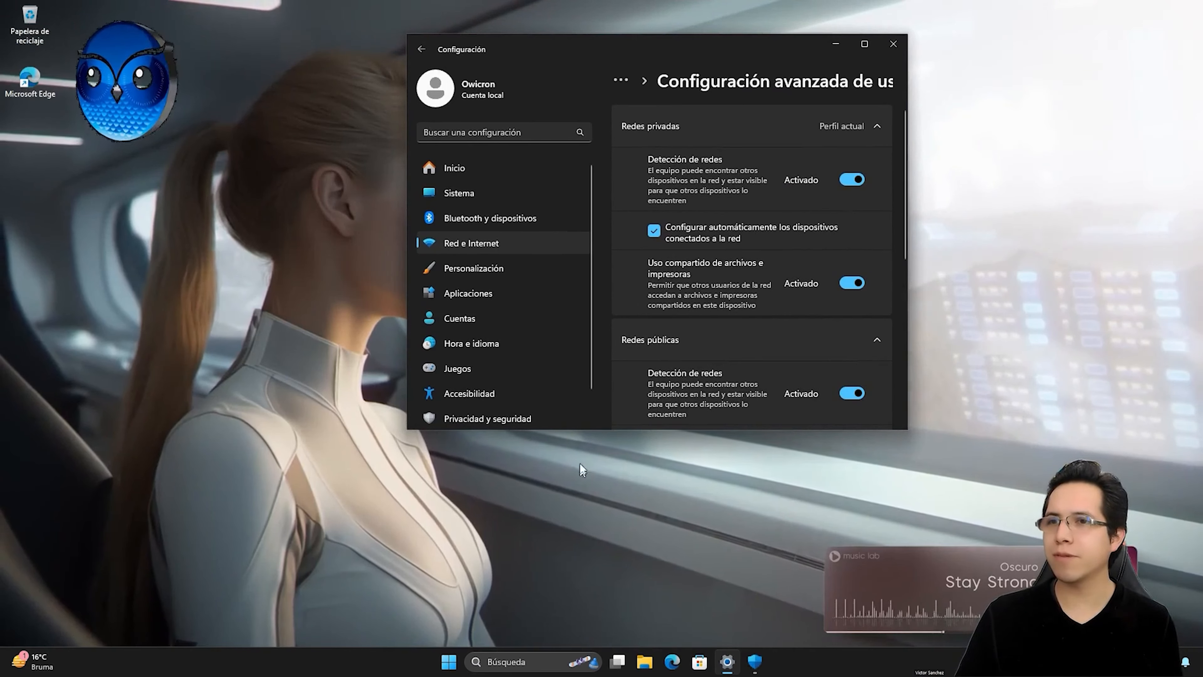
{"action": "left_click_drag", "start_coordinate": [578, 429], "coordinate": [588, 520]}
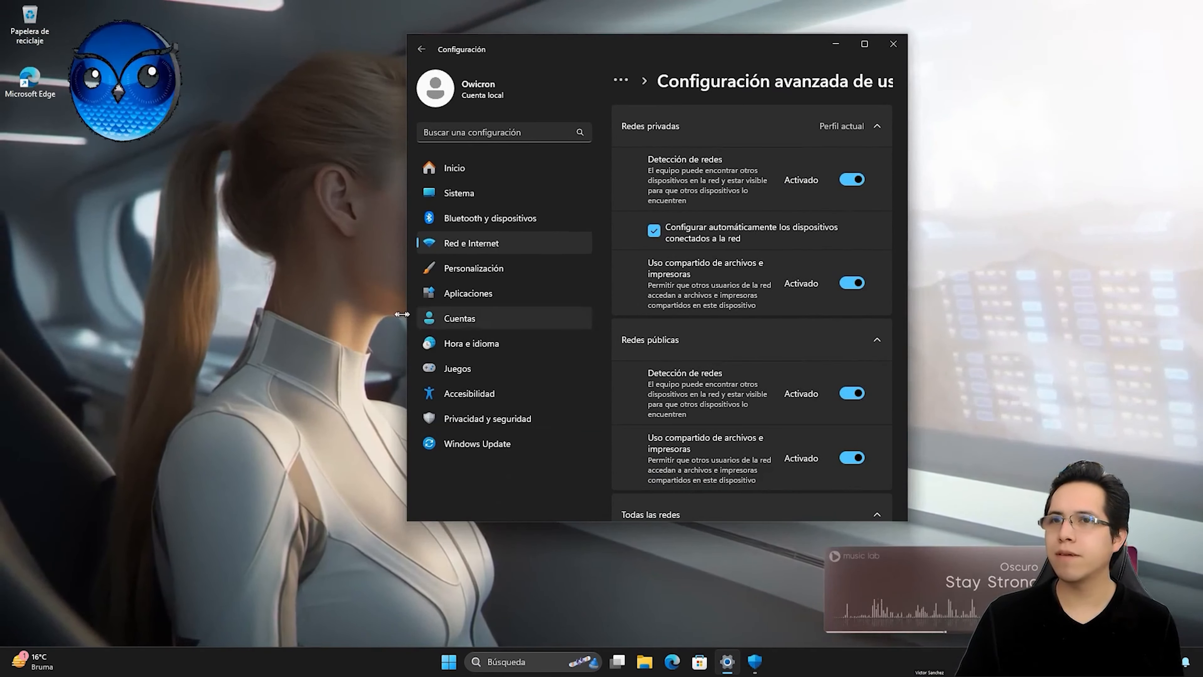
{"action": "left_click_drag", "start_coordinate": [403, 317], "coordinate": [223, 317]}
{"action": "left_click_drag", "start_coordinate": [707, 51], "coordinate": [821, 92]}
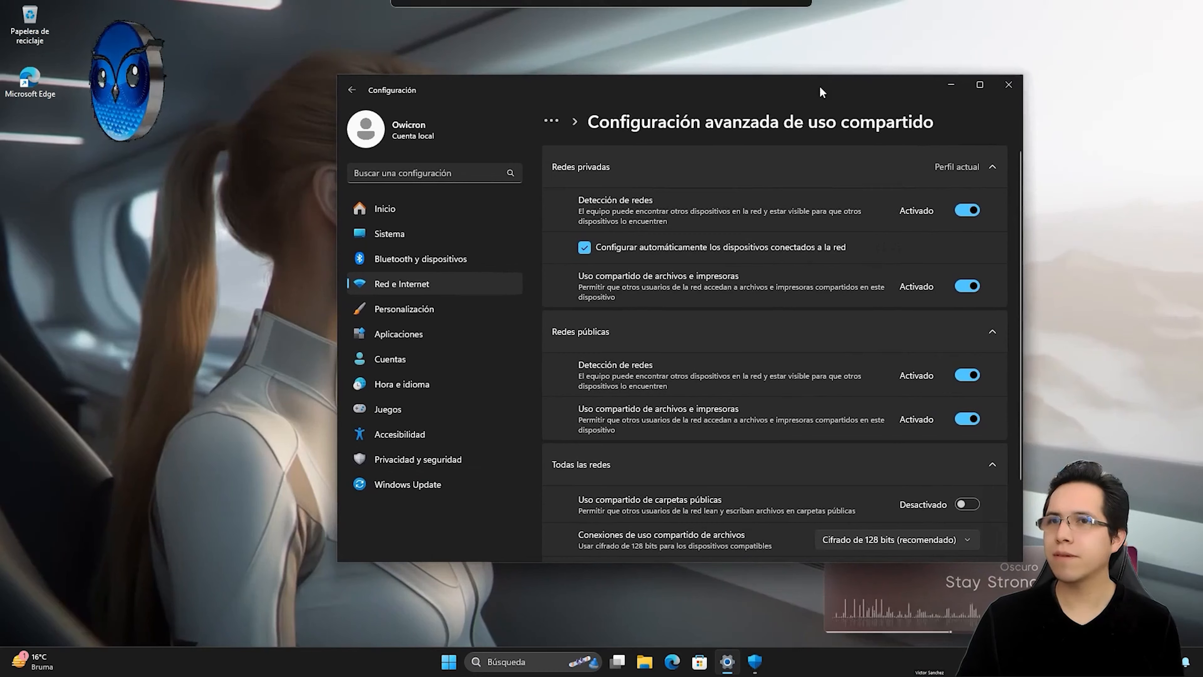
Open the advanced system settings from the device information and show the Nombre de equipo options.
{"action": "left_click", "coordinate": [432, 229]}
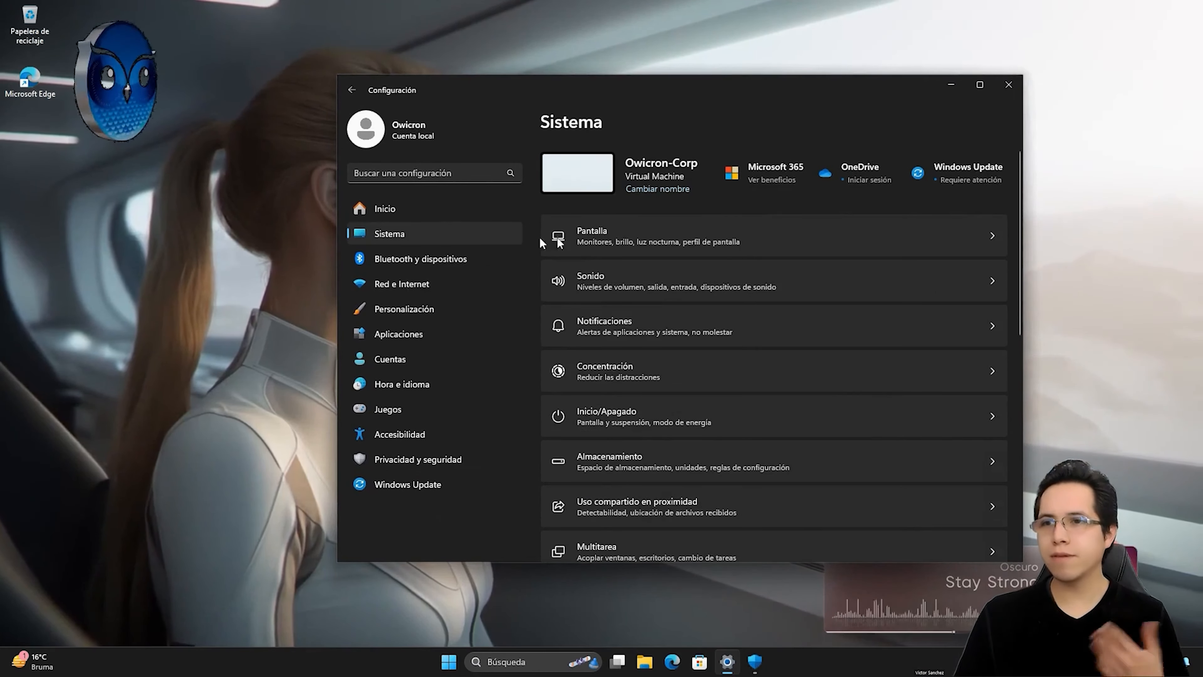
{"action": "scroll", "coordinate": [765, 301], "scroll_direction": "down", "scroll_amount": 10}
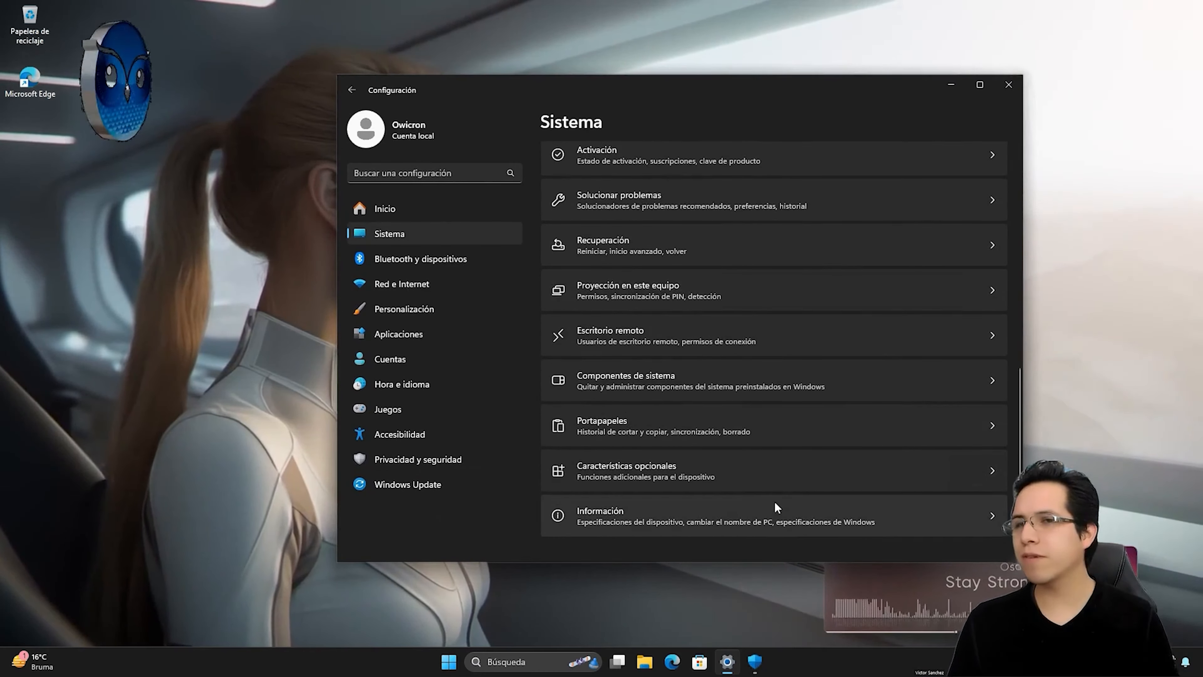
{"action": "left_click", "coordinate": [593, 520]}
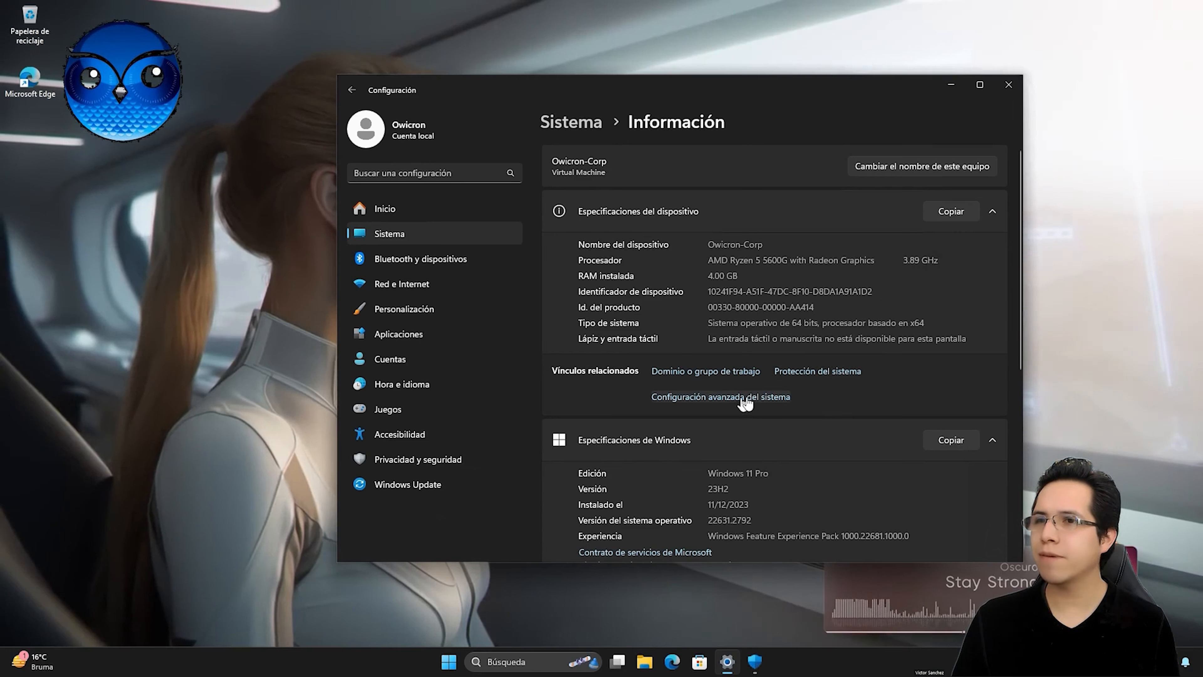
{"action": "left_click", "coordinate": [745, 398]}
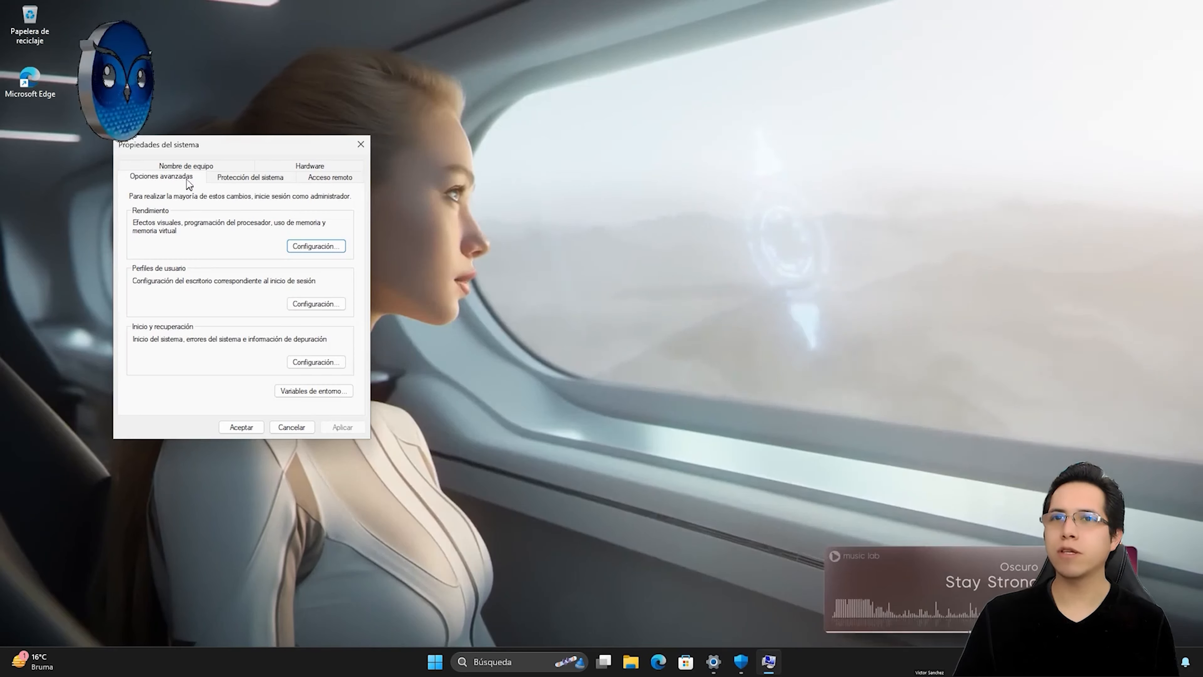
{"action": "left_click", "coordinate": [186, 163]}
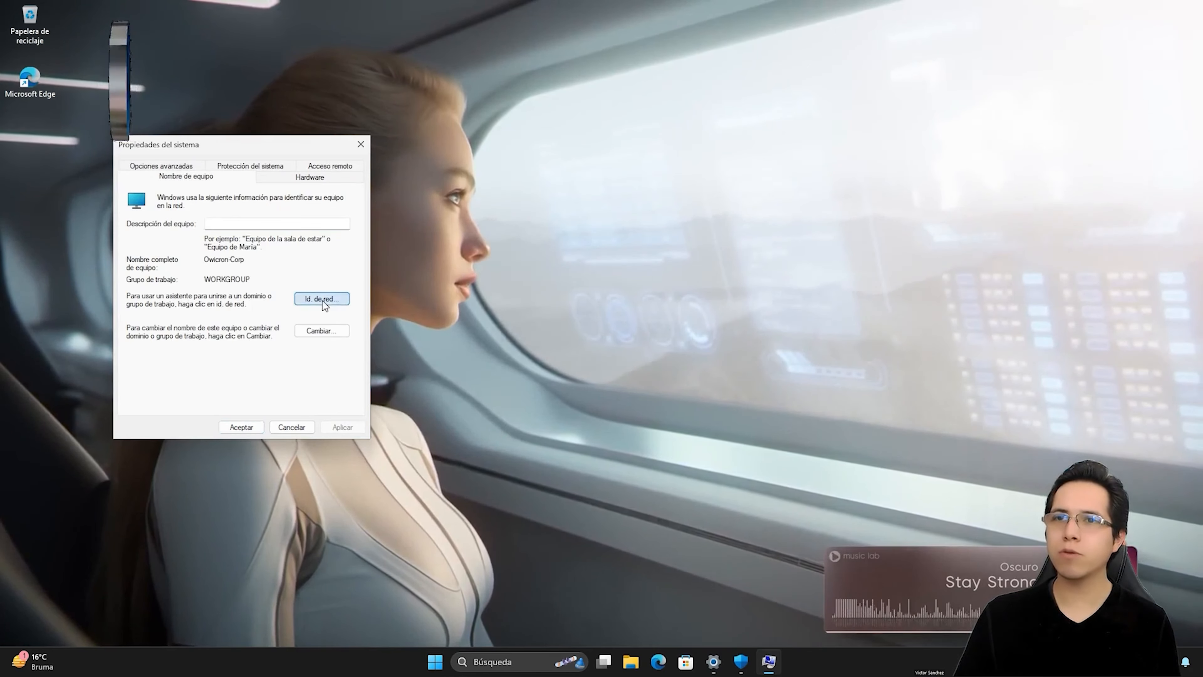
Go through the network ID wizard with the home-computer option and leave its restart page.
{"action": "left_click", "coordinate": [322, 301]}
{"action": "left_click_drag", "start_coordinate": [258, 162], "coordinate": [588, 180]}
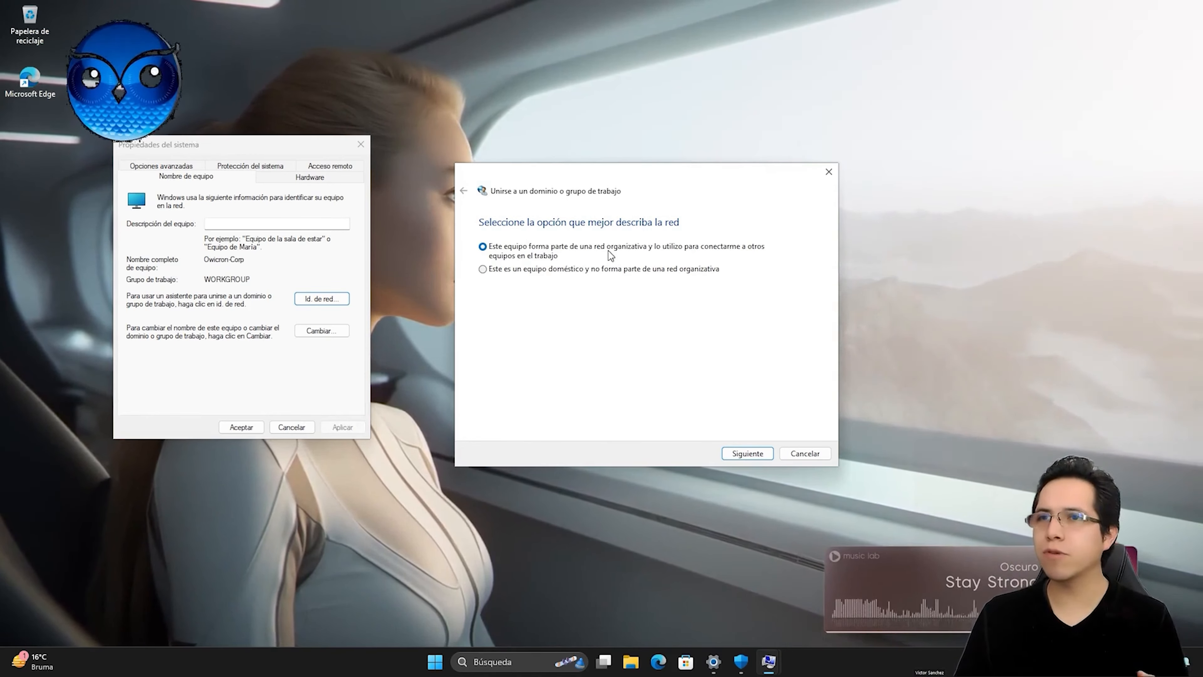
{"action": "left_click", "coordinate": [533, 271]}
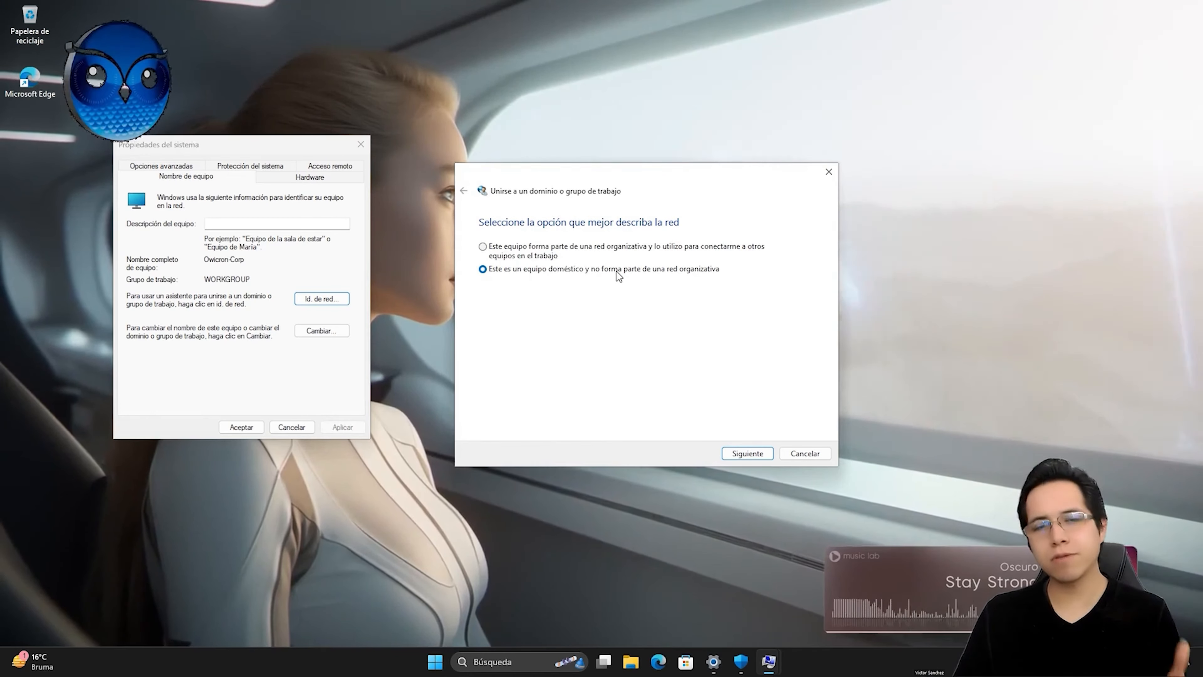
{"action": "left_click", "coordinate": [747, 453]}
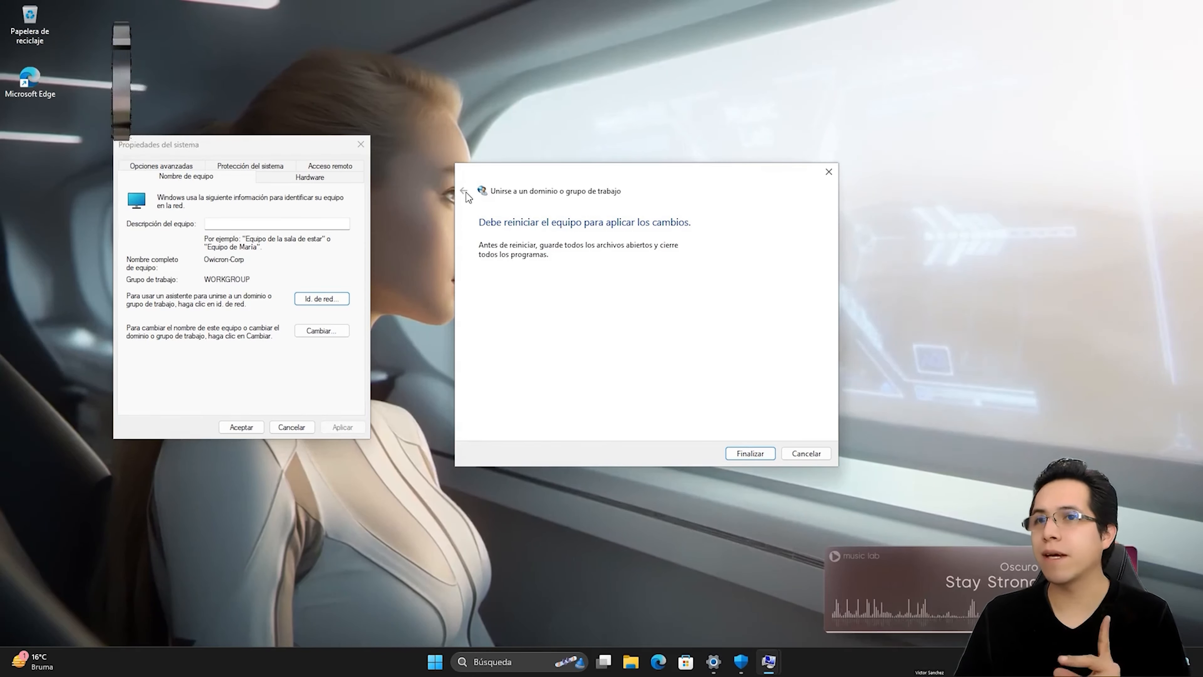
{"action": "left_click", "coordinate": [813, 452]}
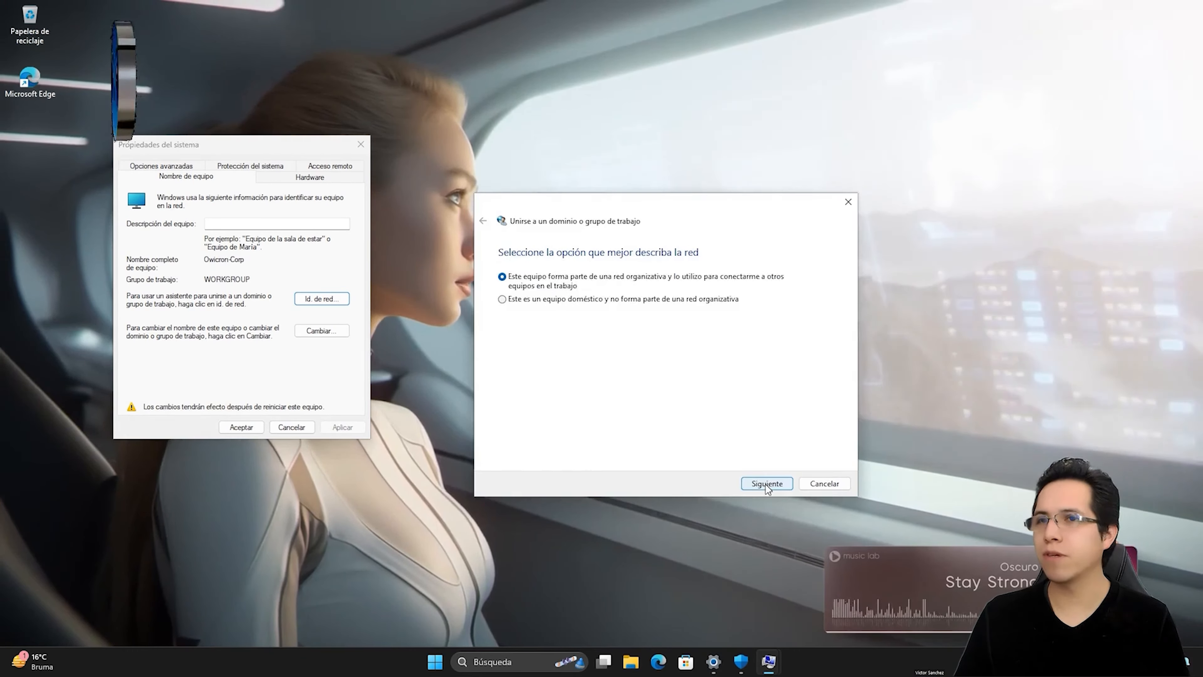
Set the computer as part of an organizational network without a domain in workgroup WORKGROUP, finish the wizard and accept the system properties.
{"action": "left_click", "coordinate": [765, 484]}
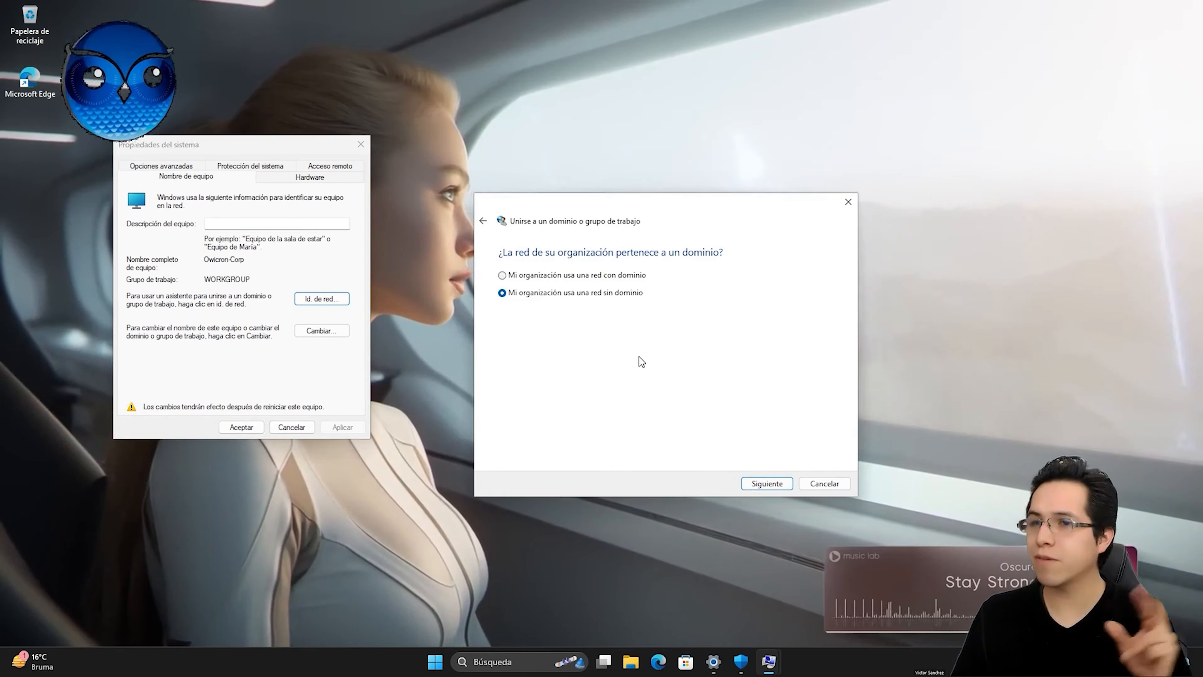
{"action": "left_click", "coordinate": [759, 484]}
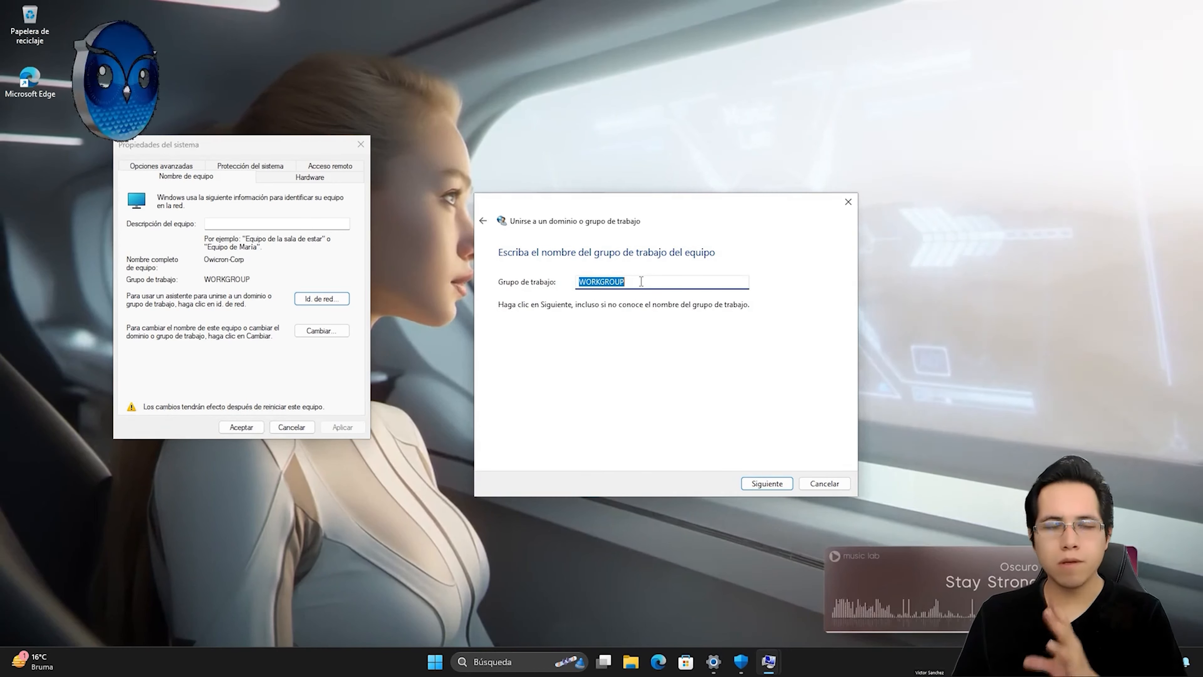
{"action": "left_click", "coordinate": [761, 483]}
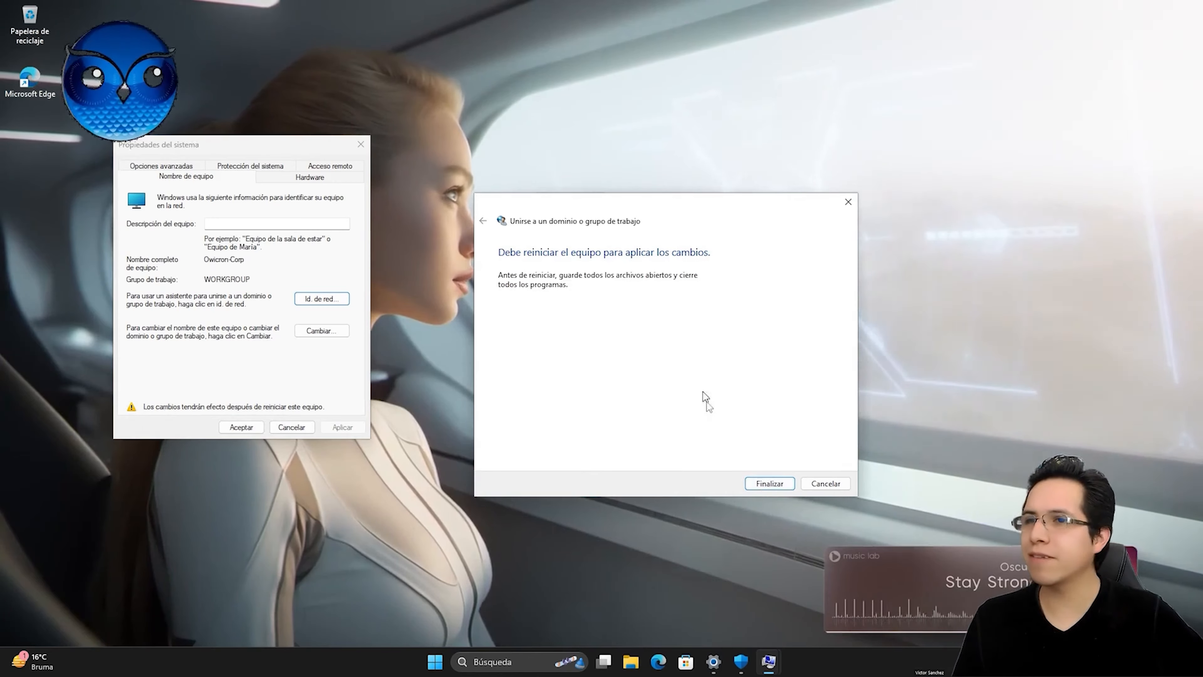
{"action": "left_click", "coordinate": [756, 482]}
{"action": "left_click", "coordinate": [246, 426]}
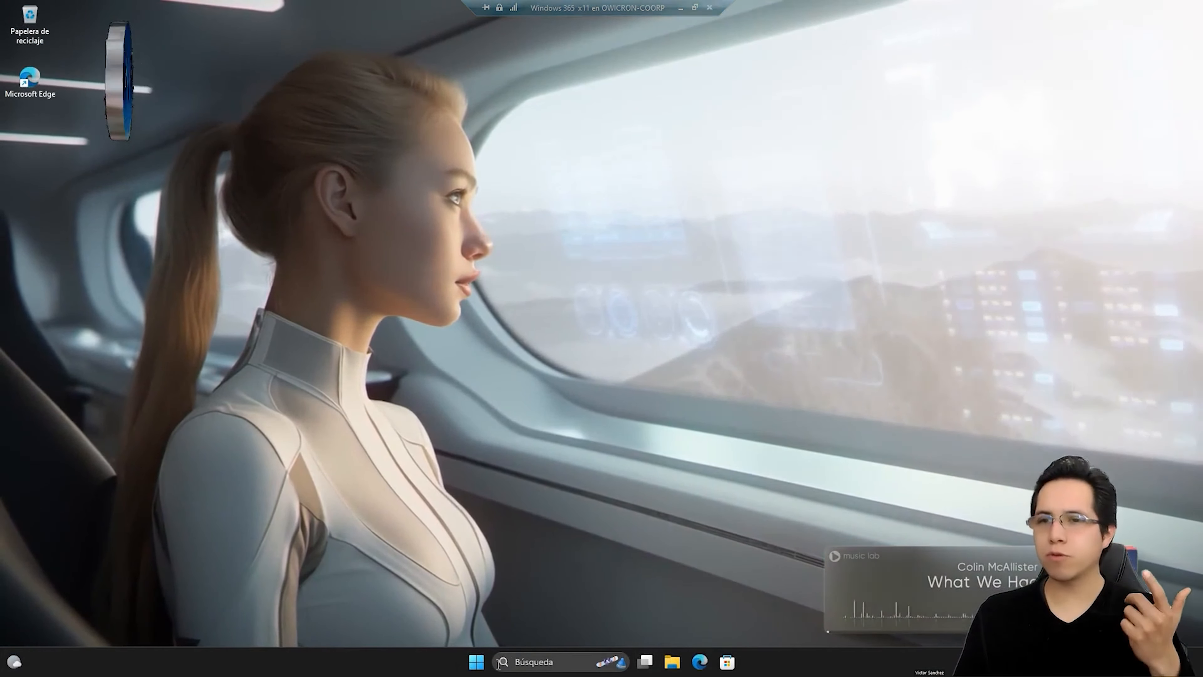
Open the properties of the Material SSH y VDI folder on Disco local (C:) and show its sharing options.
{"action": "left_click", "coordinate": [477, 662]}
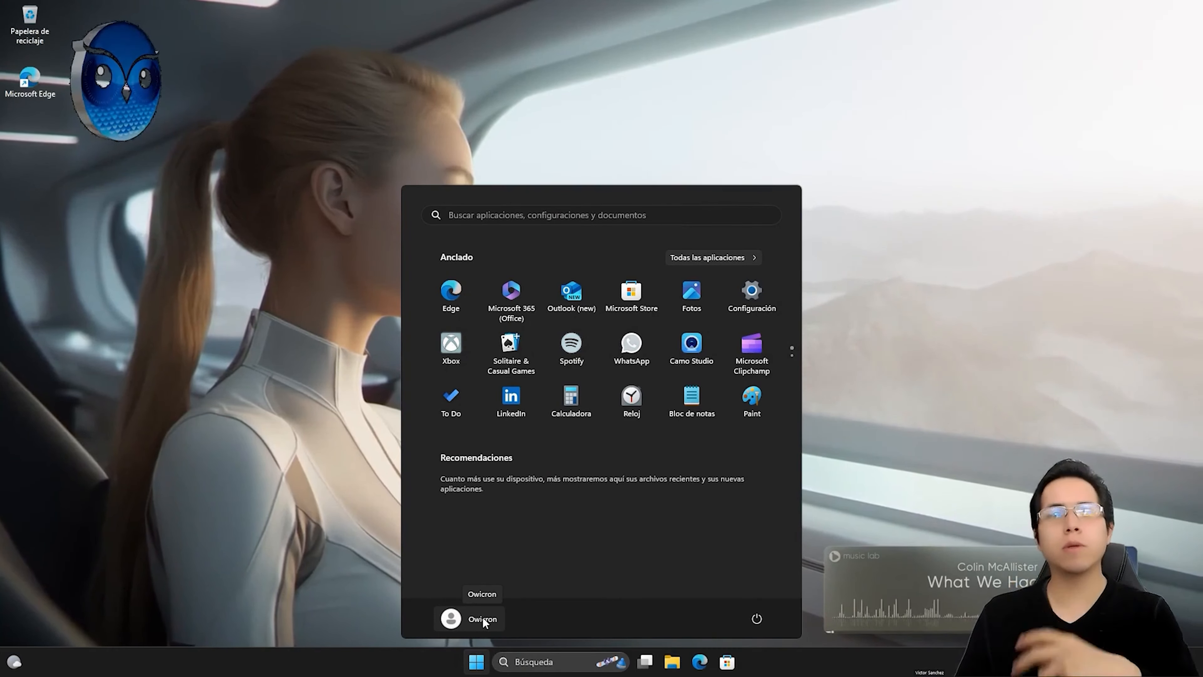
{"action": "left_click", "coordinate": [672, 661]}
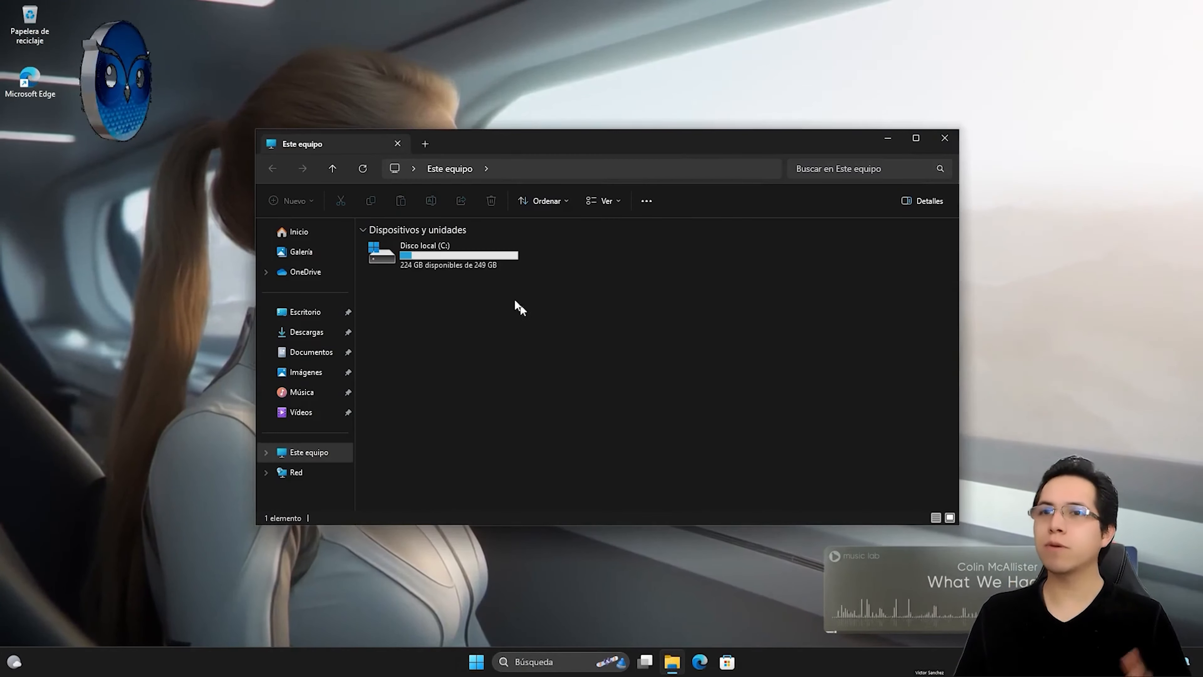
{"action": "double_click", "coordinate": [428, 263]}
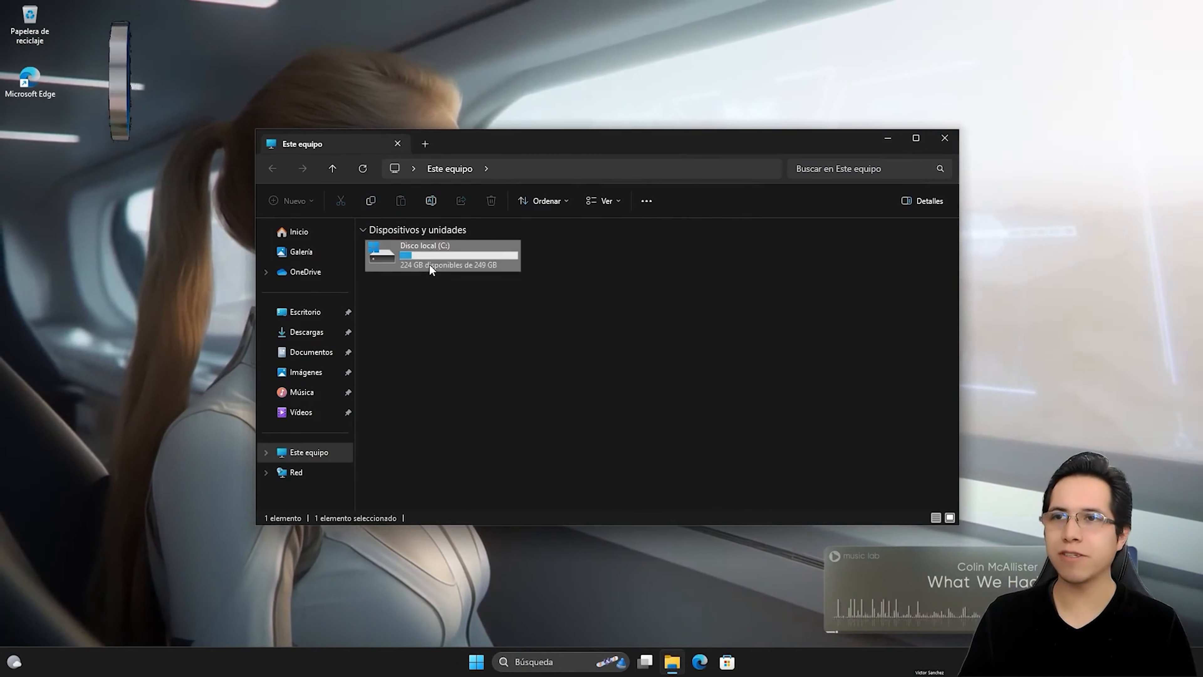
{"action": "left_click_drag", "start_coordinate": [410, 286], "coordinate": [422, 284]}
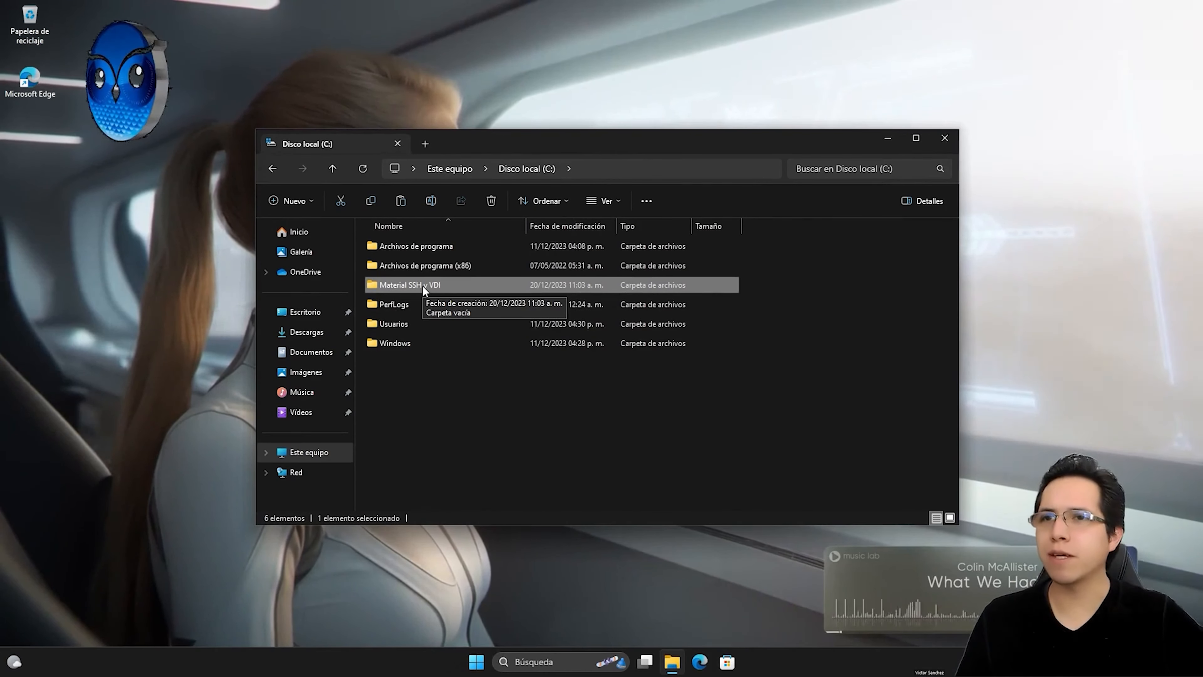
{"action": "right_click", "coordinate": [422, 285]}
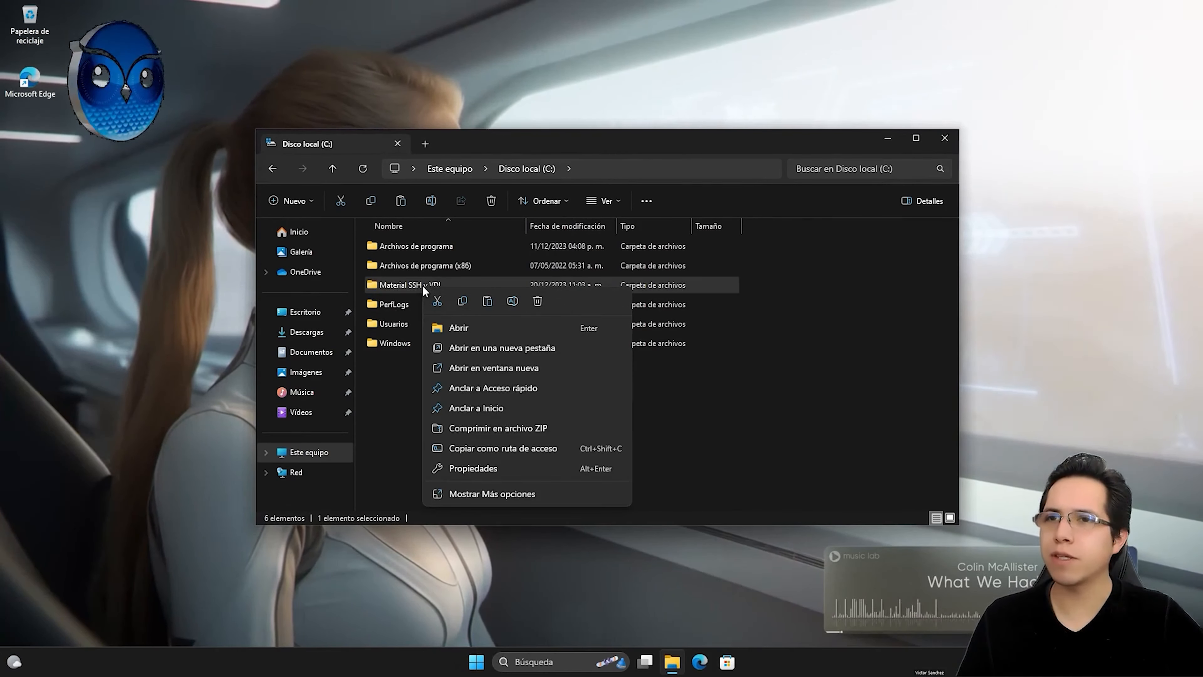
{"action": "left_click", "coordinate": [470, 465]}
{"action": "left_click", "coordinate": [488, 317]}
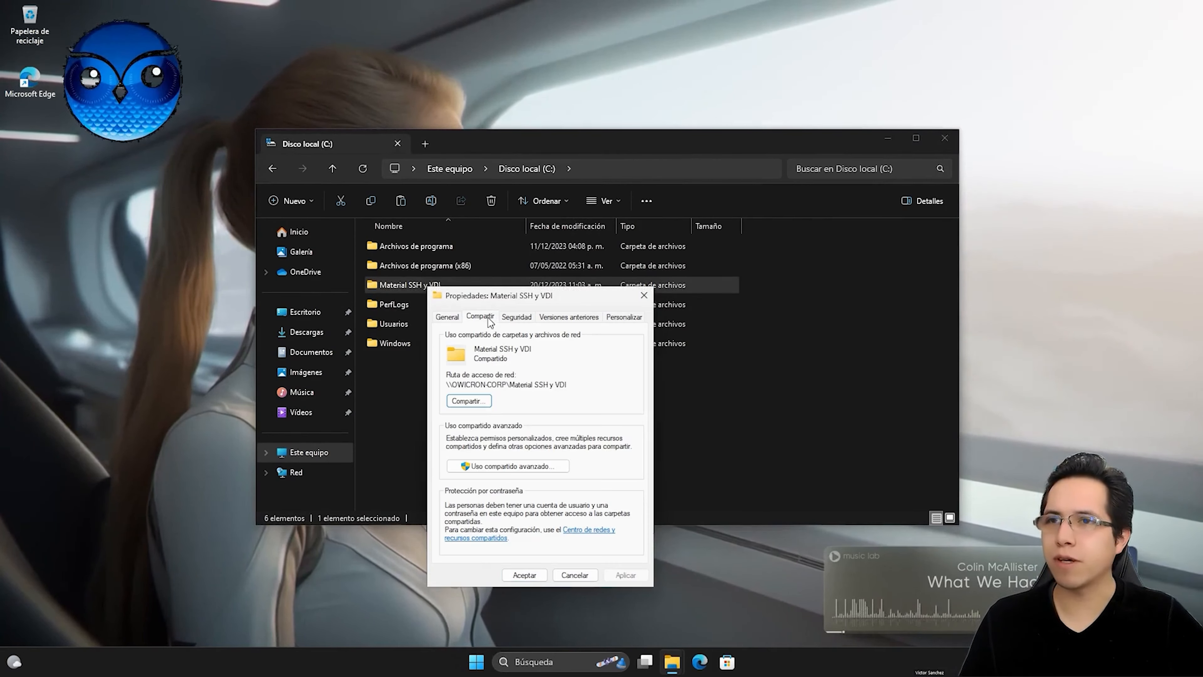
Share the Material SSH y VDI folder over the network with the Owicron account as owner and finish the wizard.
{"action": "left_click", "coordinate": [476, 400]}
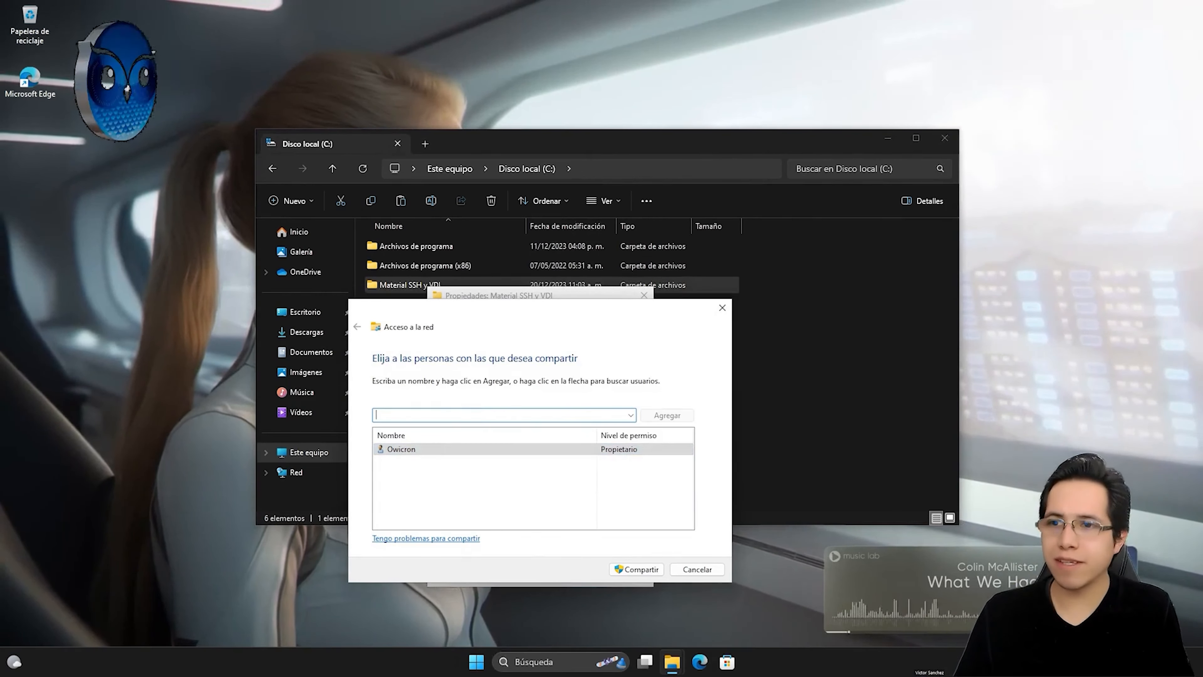
{"action": "left_click", "coordinate": [478, 668]}
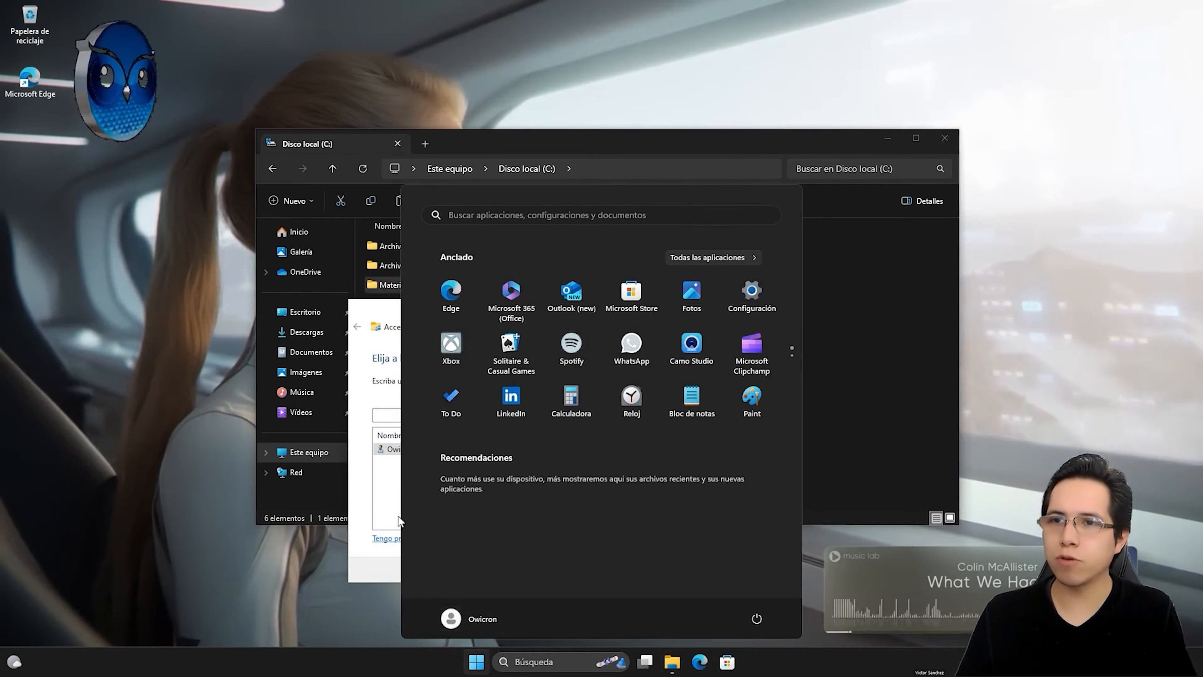
{"action": "left_click", "coordinate": [466, 450]}
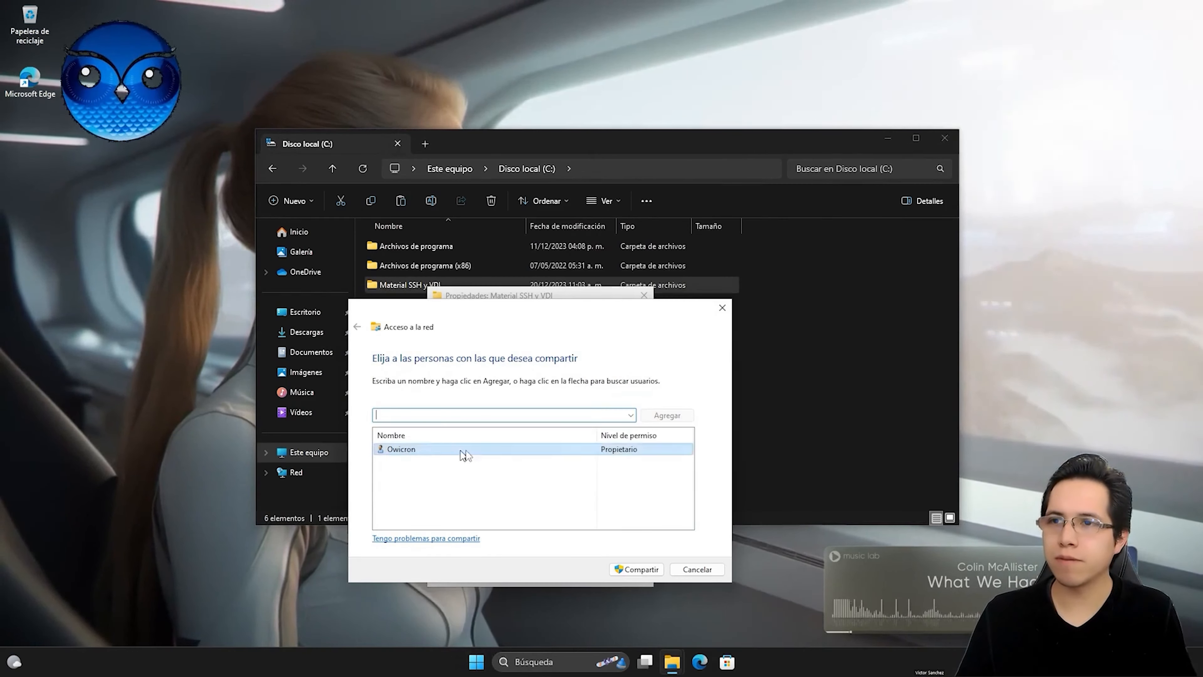
{"action": "left_click", "coordinate": [662, 568]}
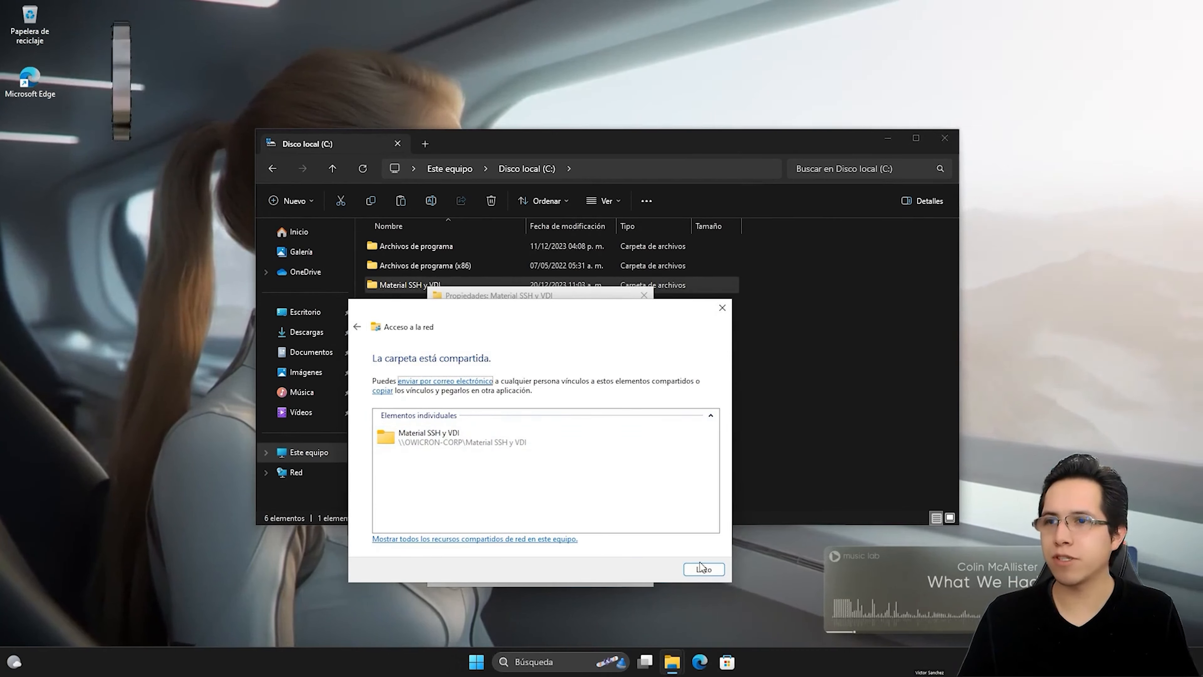
{"action": "left_click", "coordinate": [709, 574]}
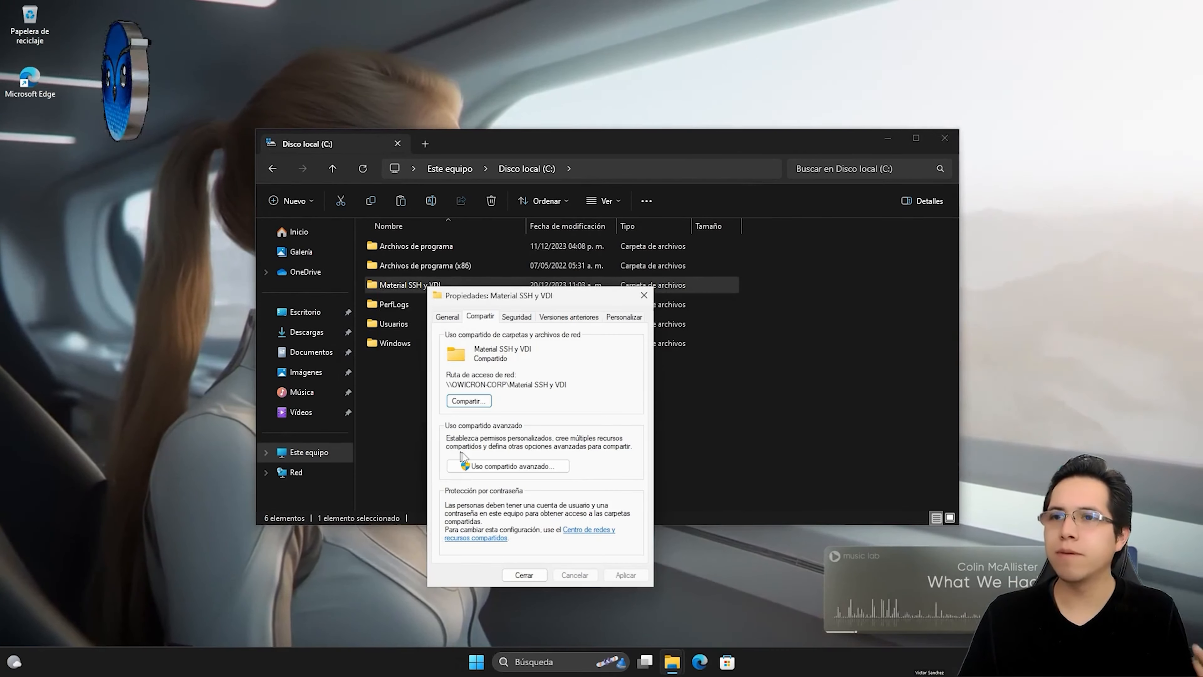
Add the Owicron account, with its name checked, to the advanced sharing permissions of the Material SSH y VDI folder.
{"action": "left_click", "coordinate": [483, 461]}
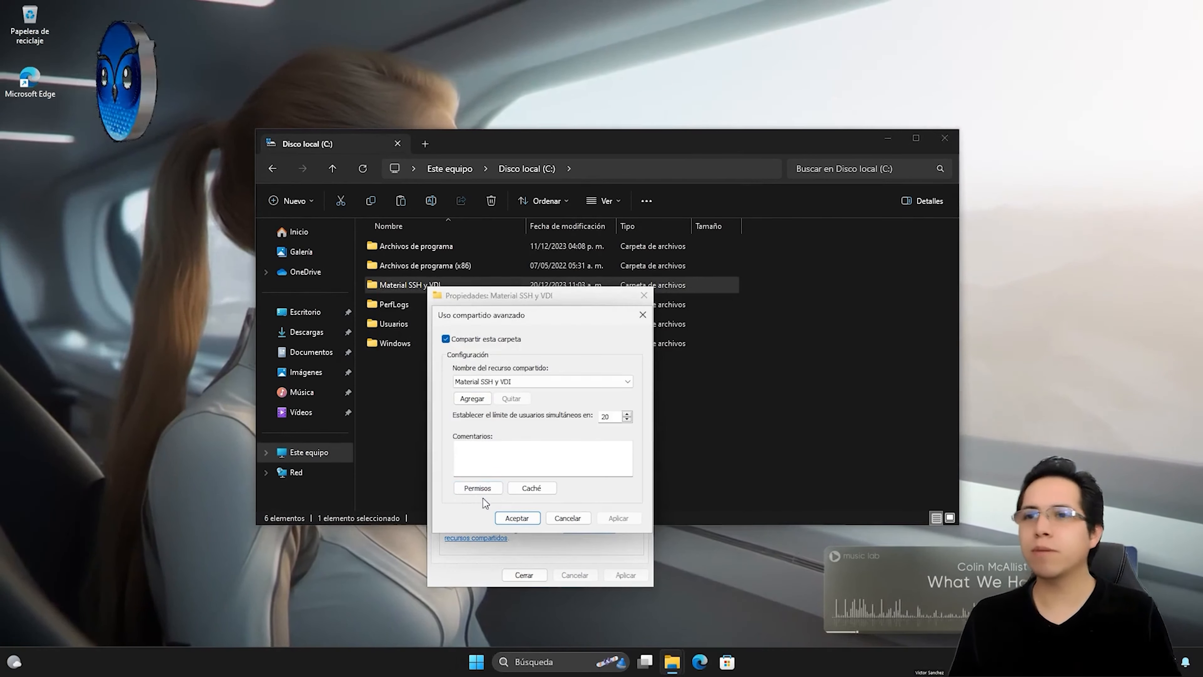
{"action": "left_click", "coordinate": [478, 489]}
{"action": "left_click", "coordinate": [587, 444]}
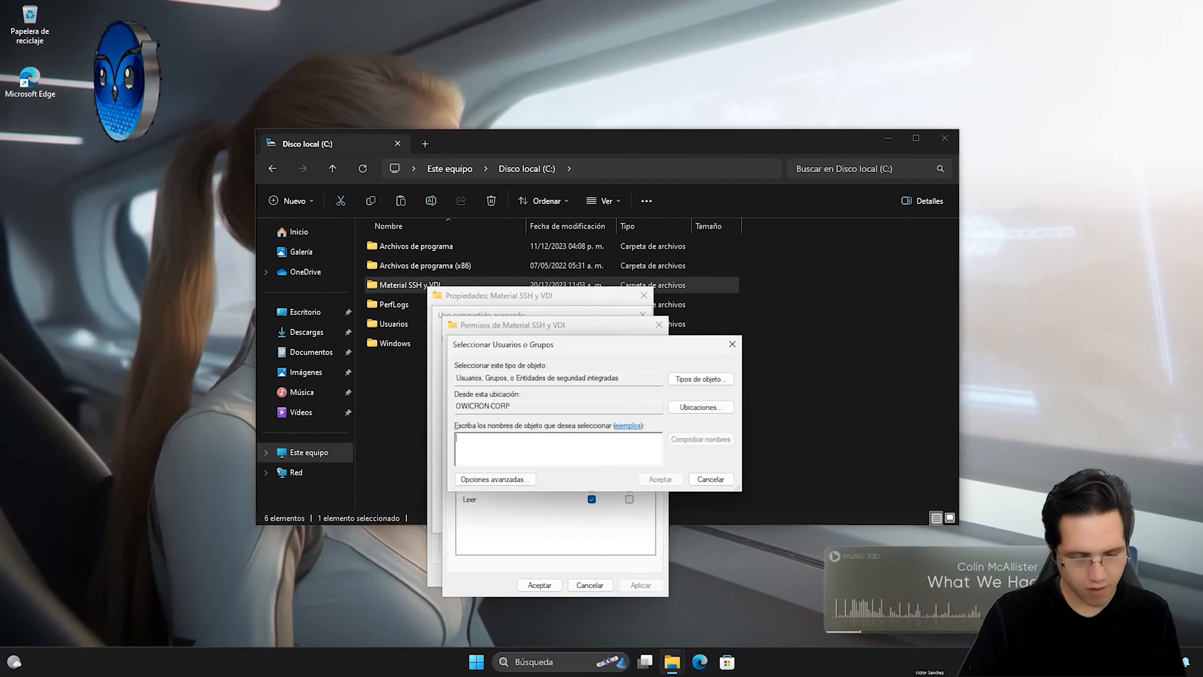
{"action": "type", "text": "Owicron"}
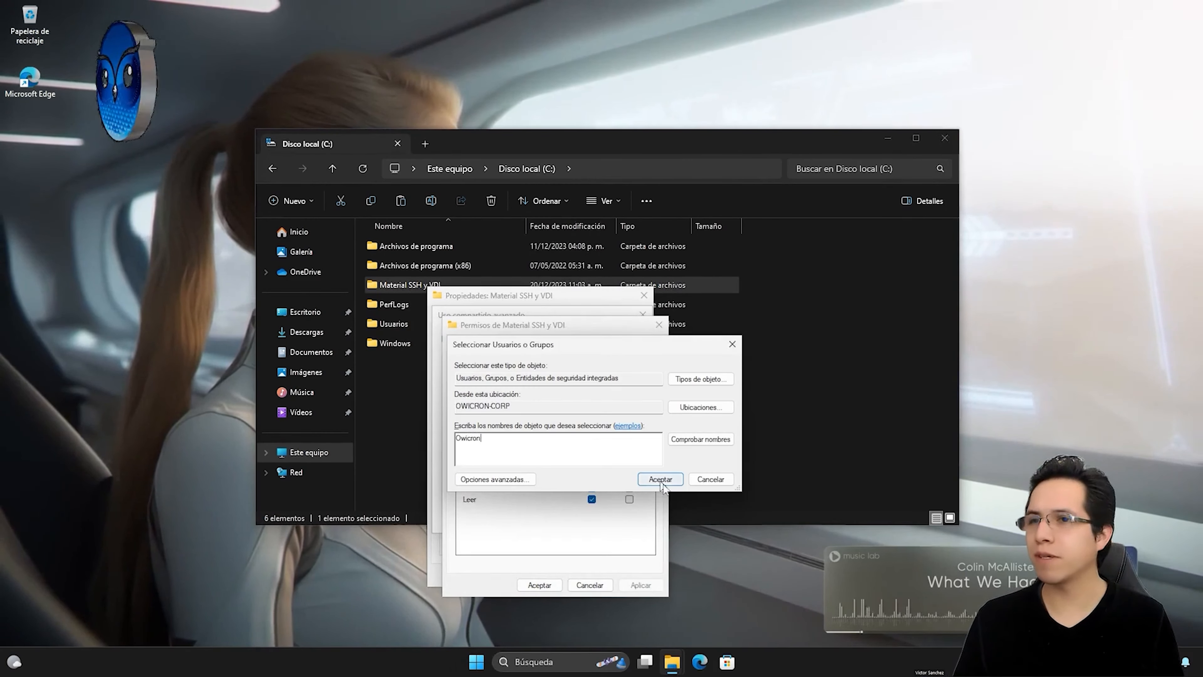
{"action": "left_click", "coordinate": [692, 439]}
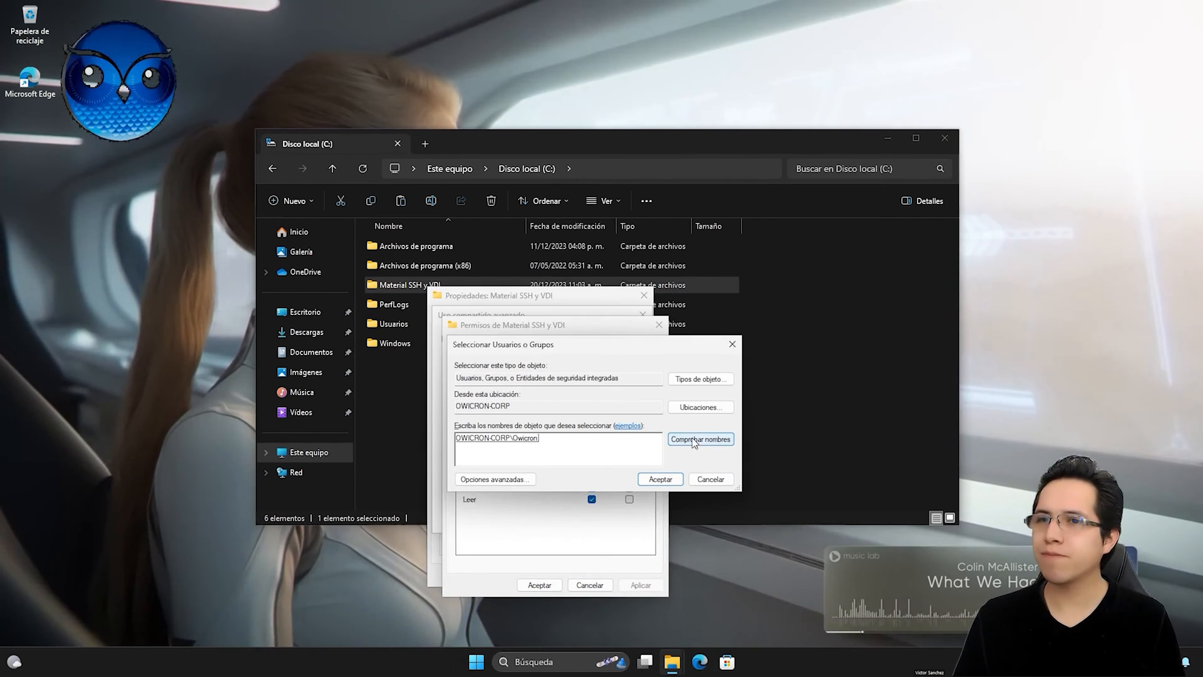
{"action": "left_click", "coordinate": [477, 661]}
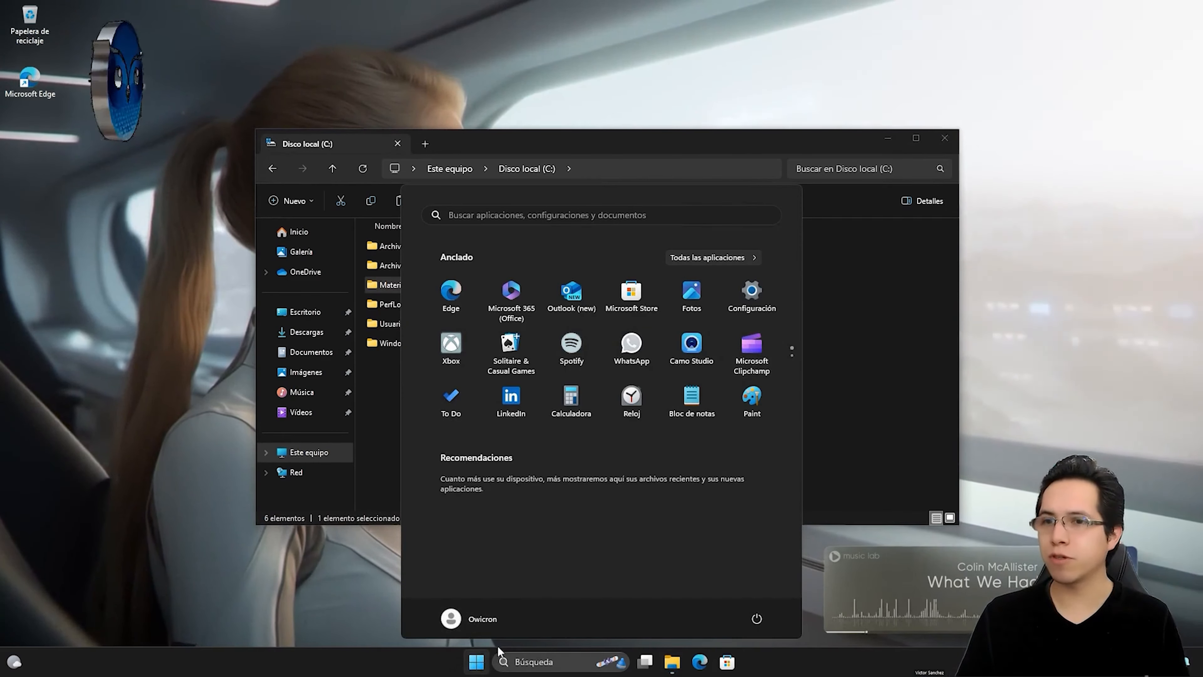
{"action": "left_click", "coordinate": [479, 660]}
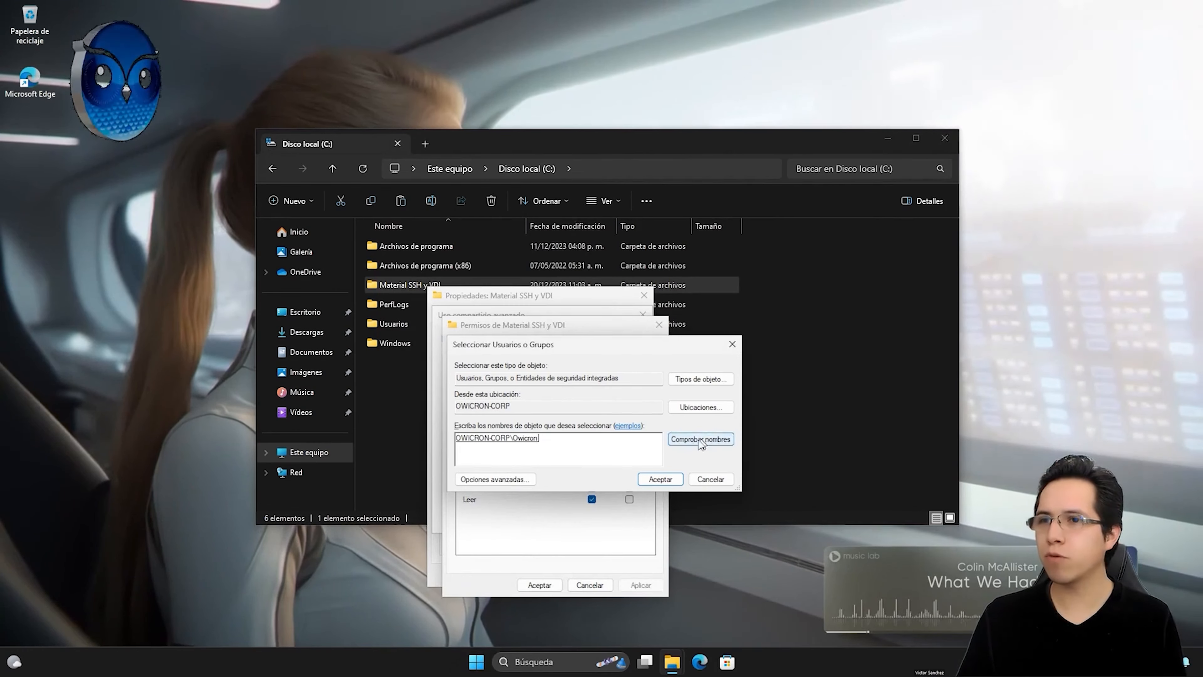
{"action": "left_click", "coordinate": [660, 479]}
Allow Owicron Control total on the share, apply the permissions, and close the folder's properties and the file window.
{"action": "left_click", "coordinate": [592, 476]}
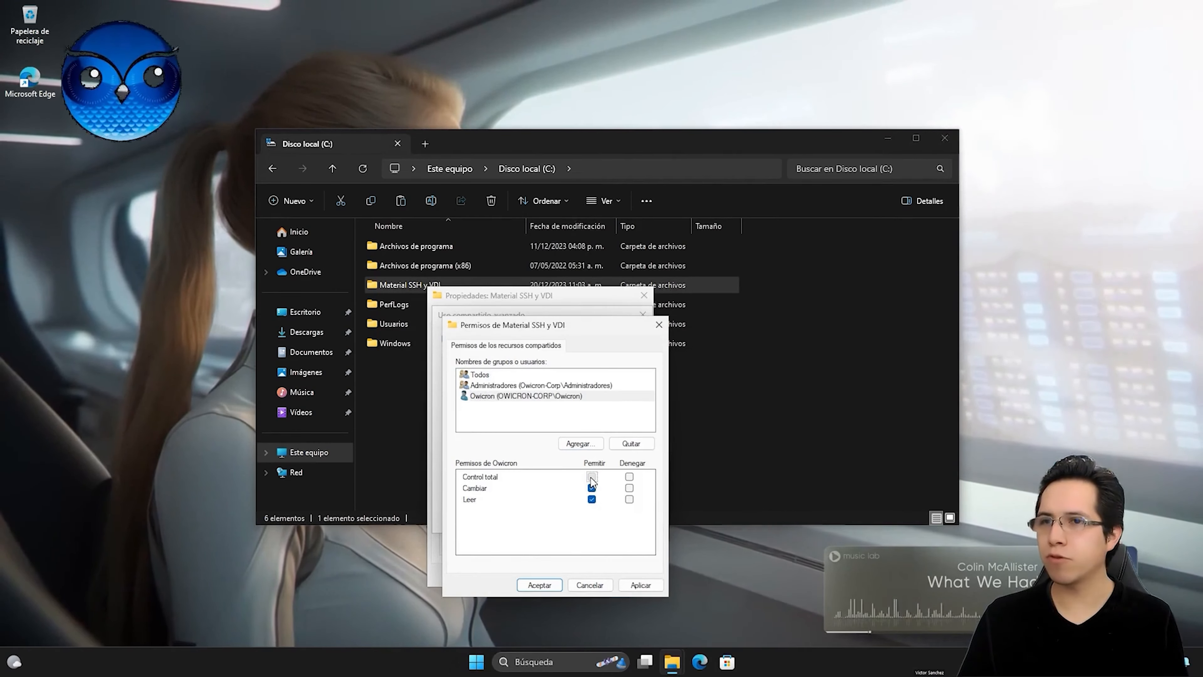
{"action": "left_click", "coordinate": [633, 583]}
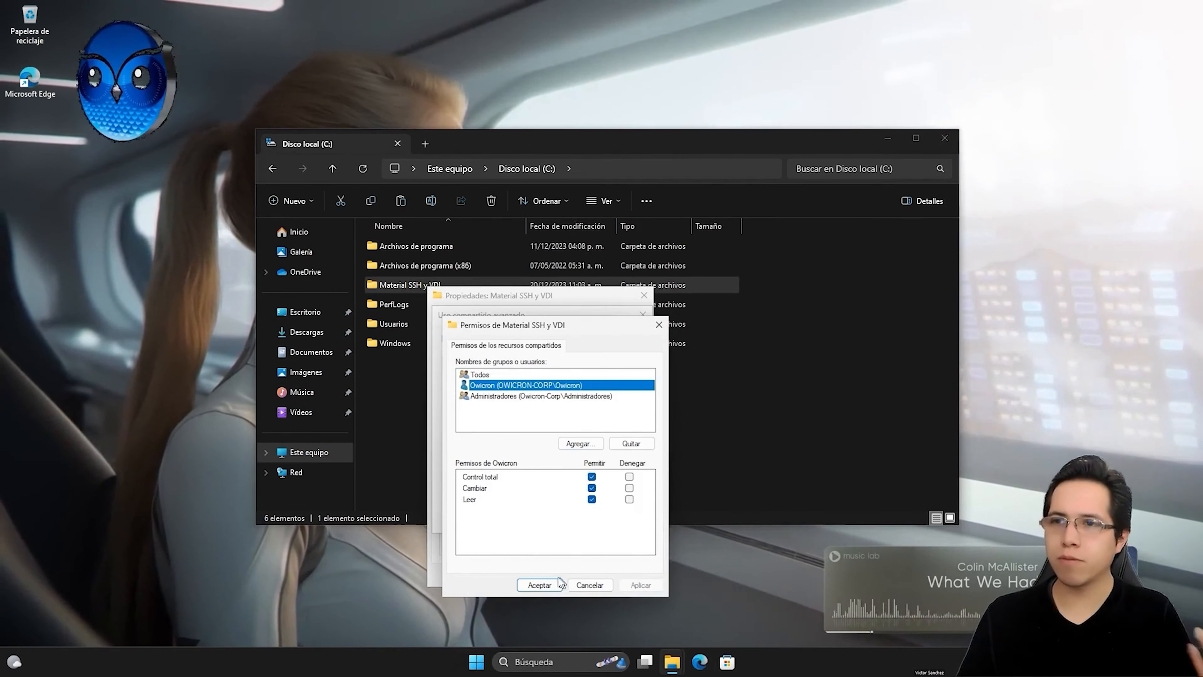
{"action": "left_click", "coordinate": [540, 586]}
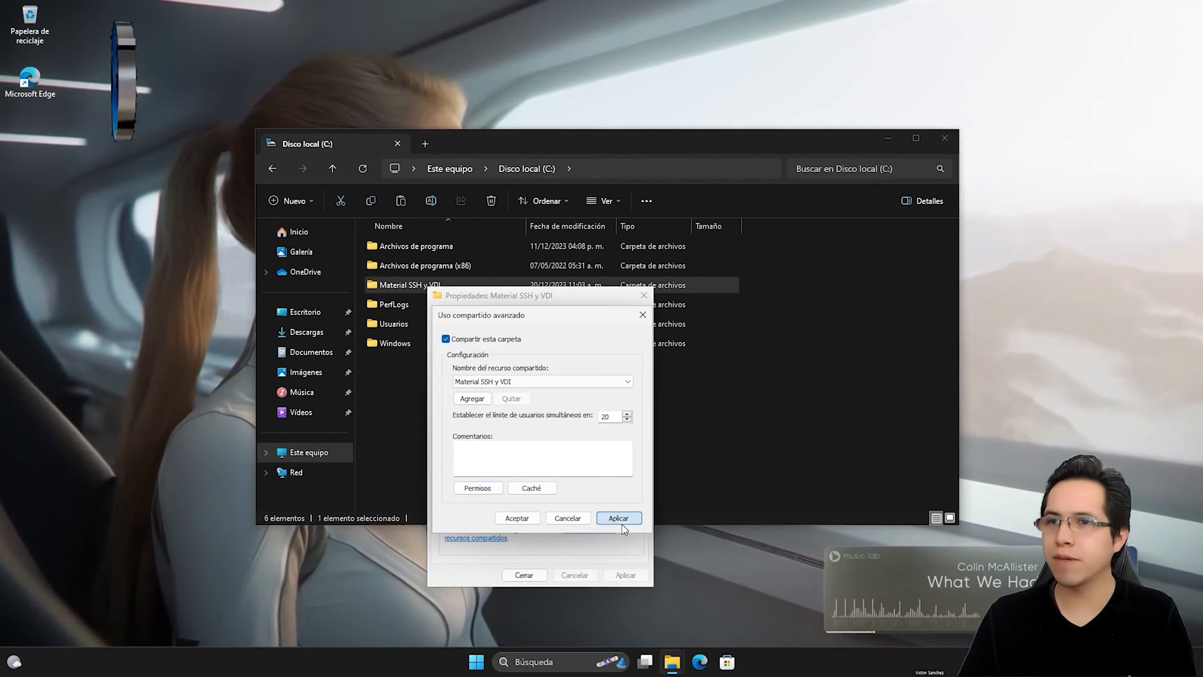
{"action": "left_click", "coordinate": [530, 588]}
{"action": "left_click", "coordinate": [530, 575]}
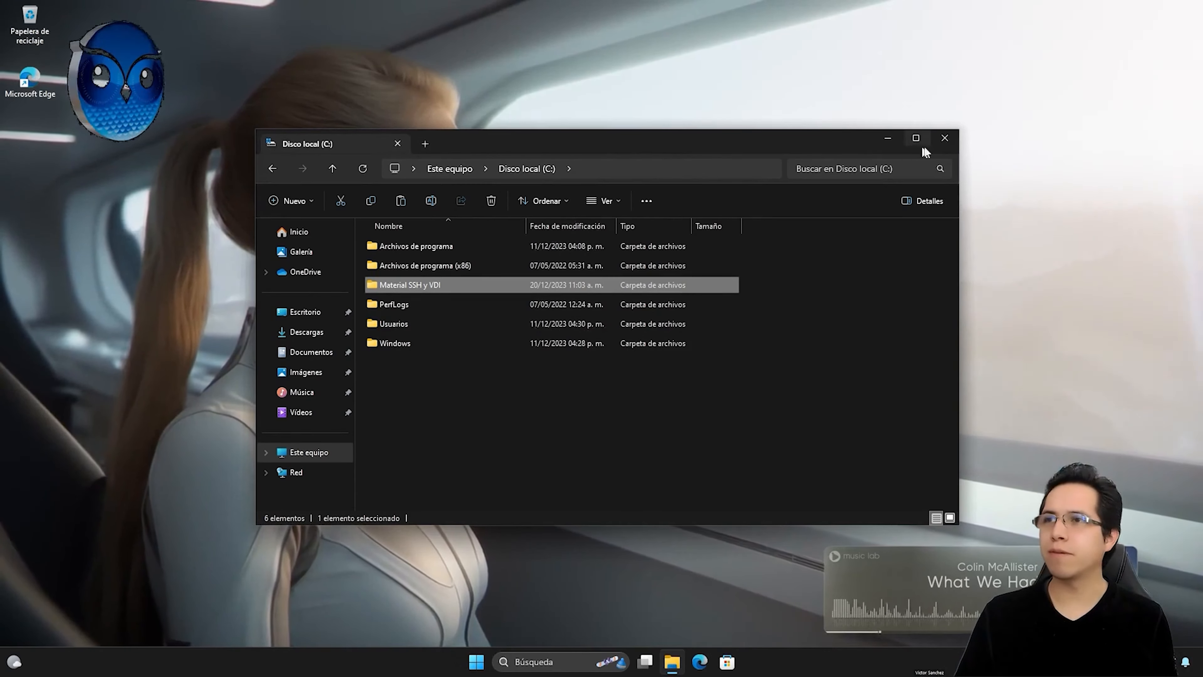
{"action": "left_click", "coordinate": [944, 143]}
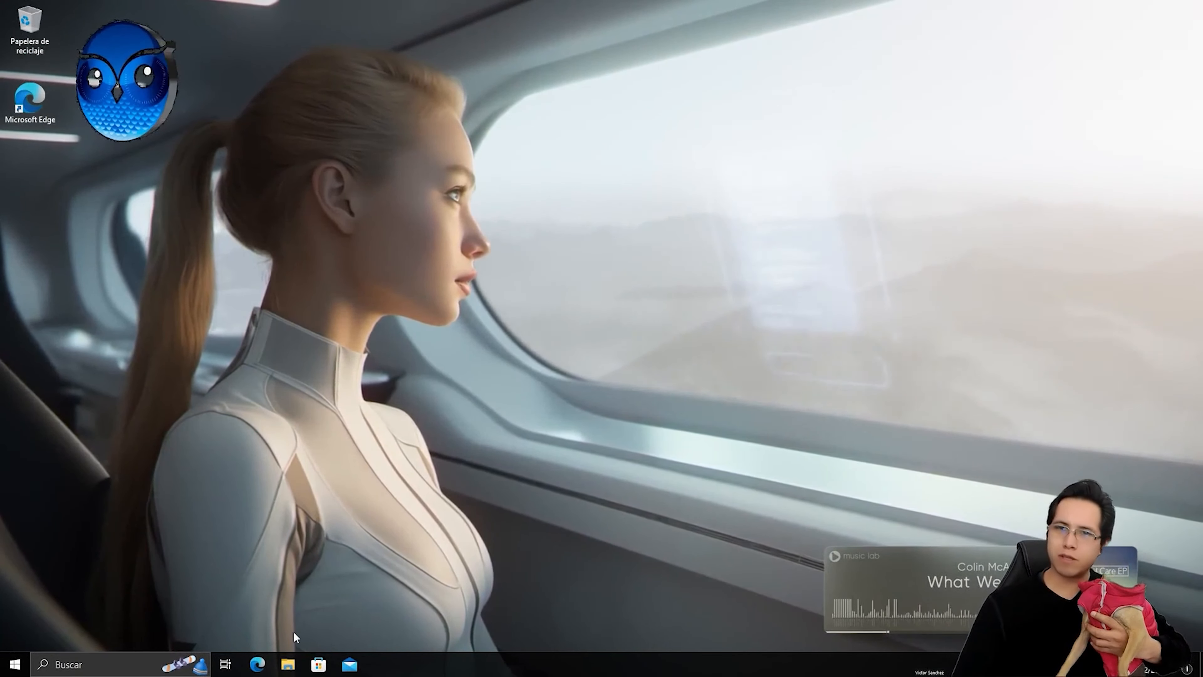
On the other Windows machine, browse to Red and activate network discovery and file sharing.
{"action": "left_click", "coordinate": [287, 664]}
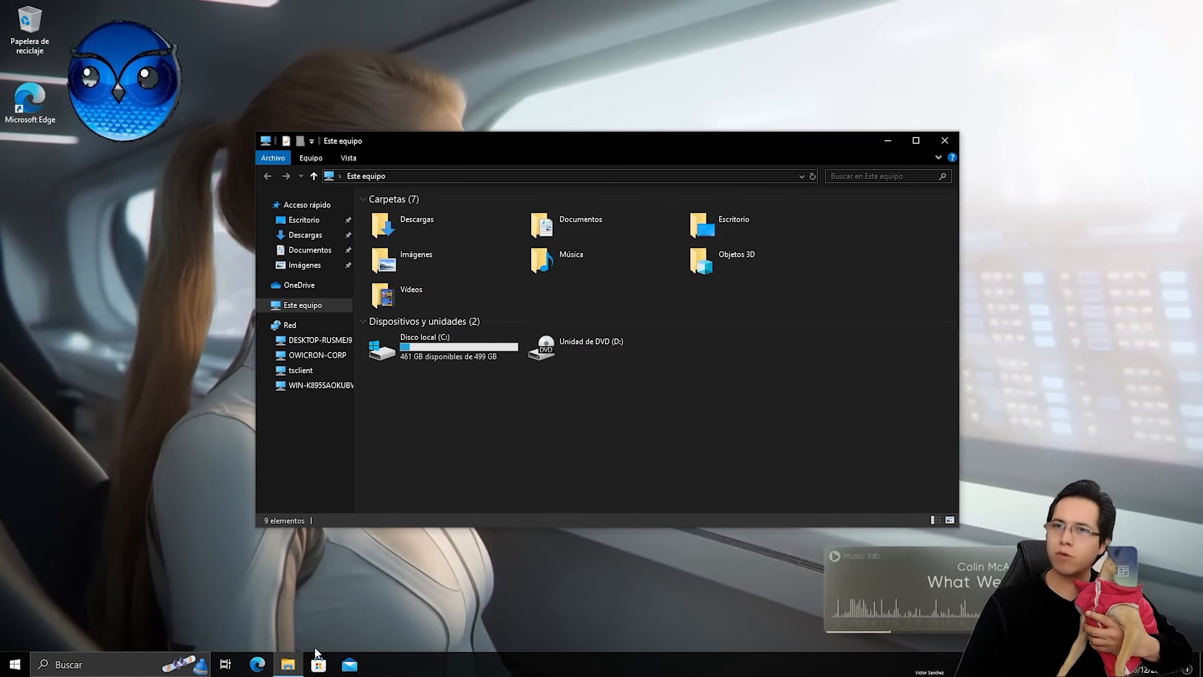
{"action": "left_click", "coordinate": [301, 323]}
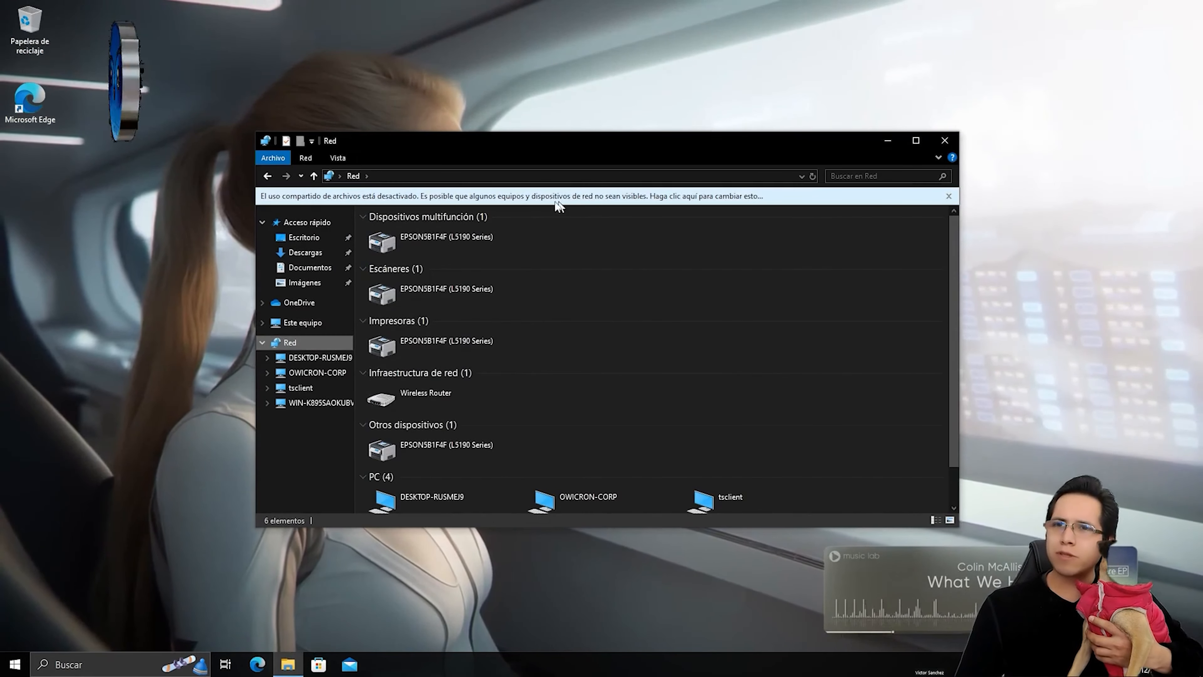
{"action": "left_click", "coordinate": [555, 201]}
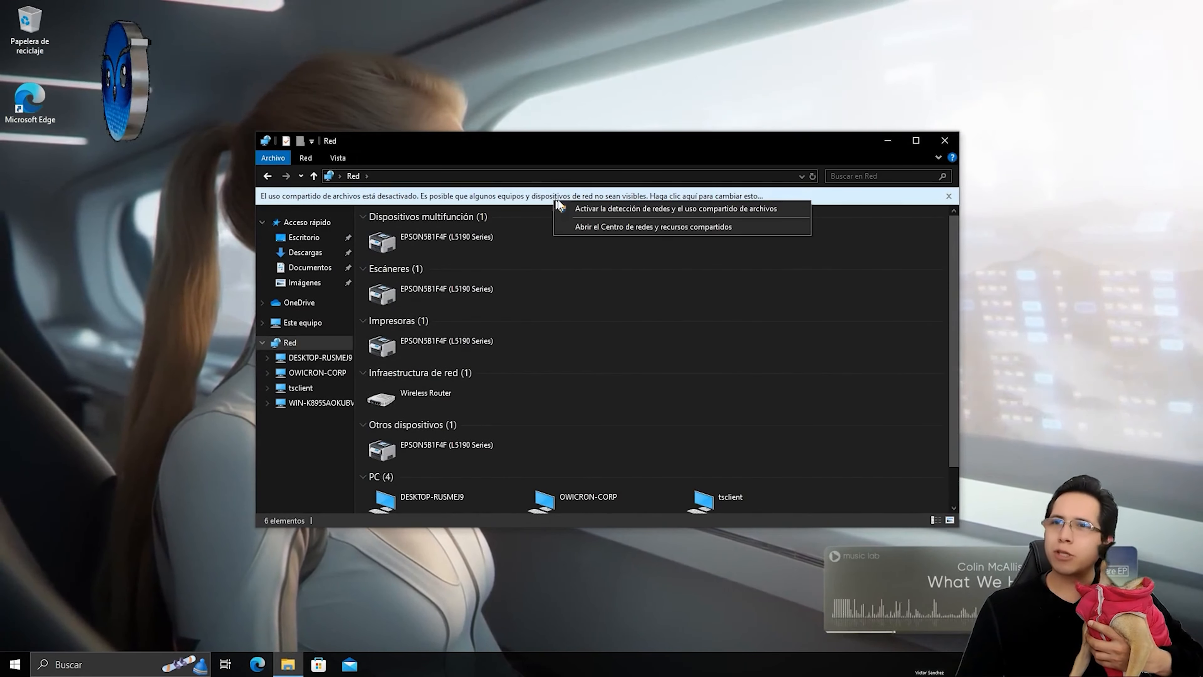
{"action": "left_click", "coordinate": [589, 209]}
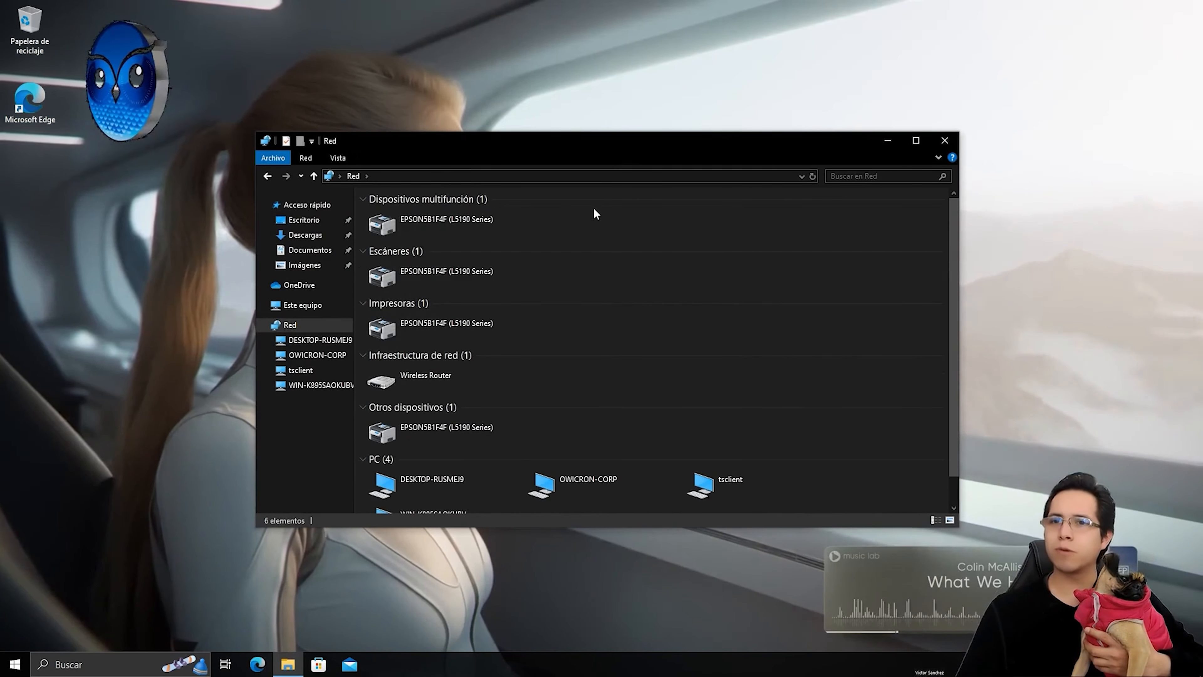
Connect to OWICRON-CORP from the network with the user name Owicron and the account password, remembering the credentials.
{"action": "scroll", "coordinate": [651, 286], "scroll_direction": "down", "scroll_amount": 1}
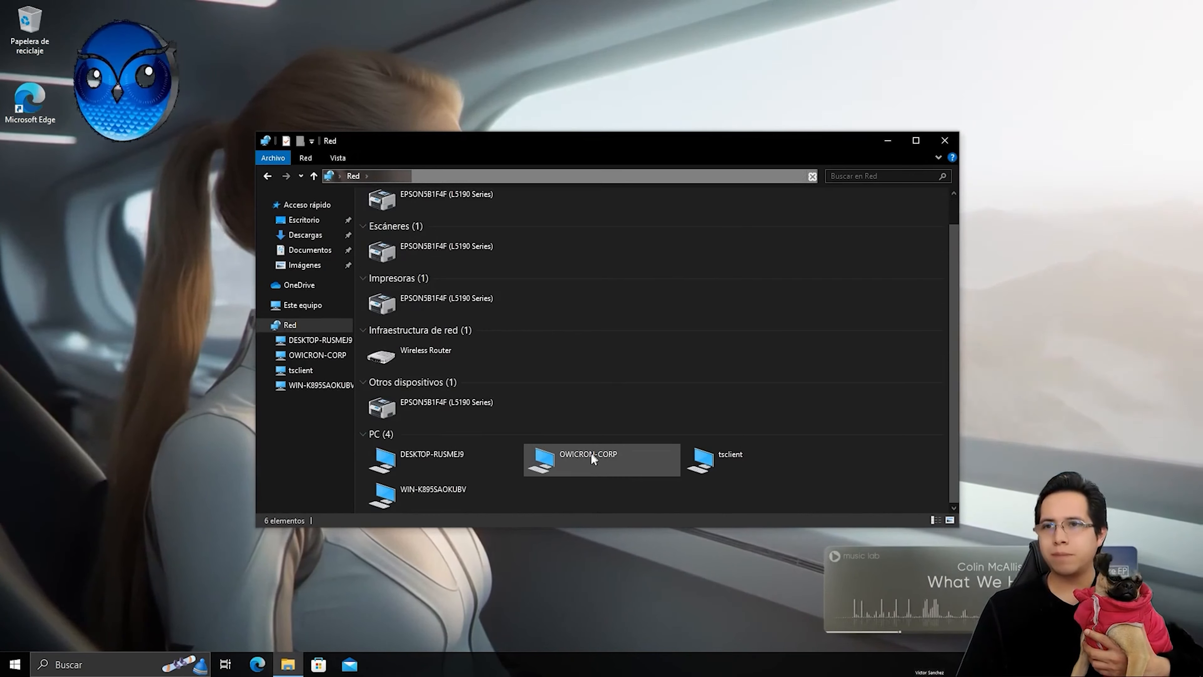
{"action": "left_click", "coordinate": [592, 460]}
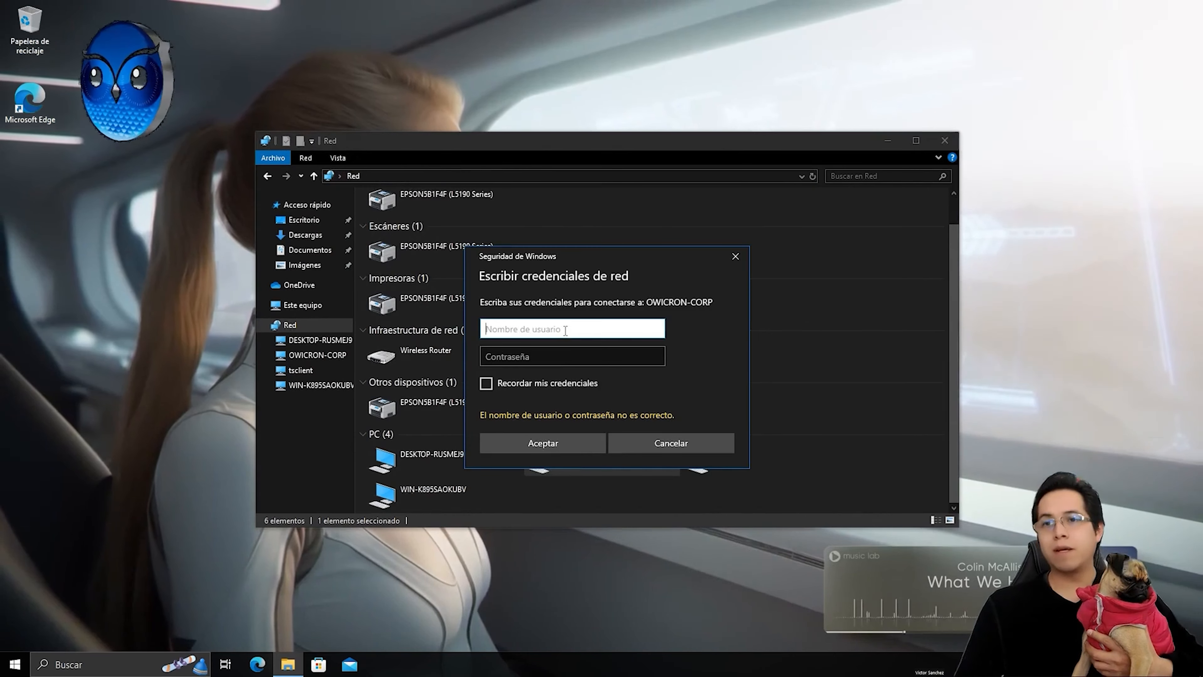
{"action": "left_click", "coordinate": [565, 330]}
{"action": "type", "text": "Owicron"}
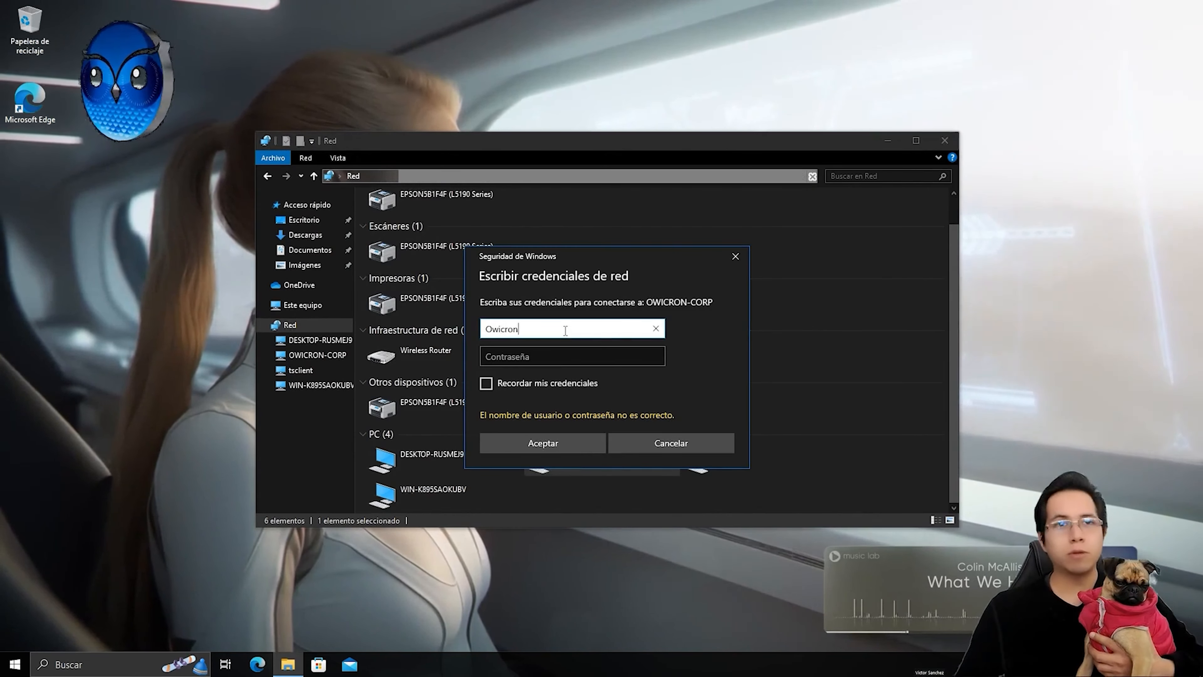
{"action": "left_click", "coordinate": [512, 359]}
{"action": "type", "text": "••••••"}
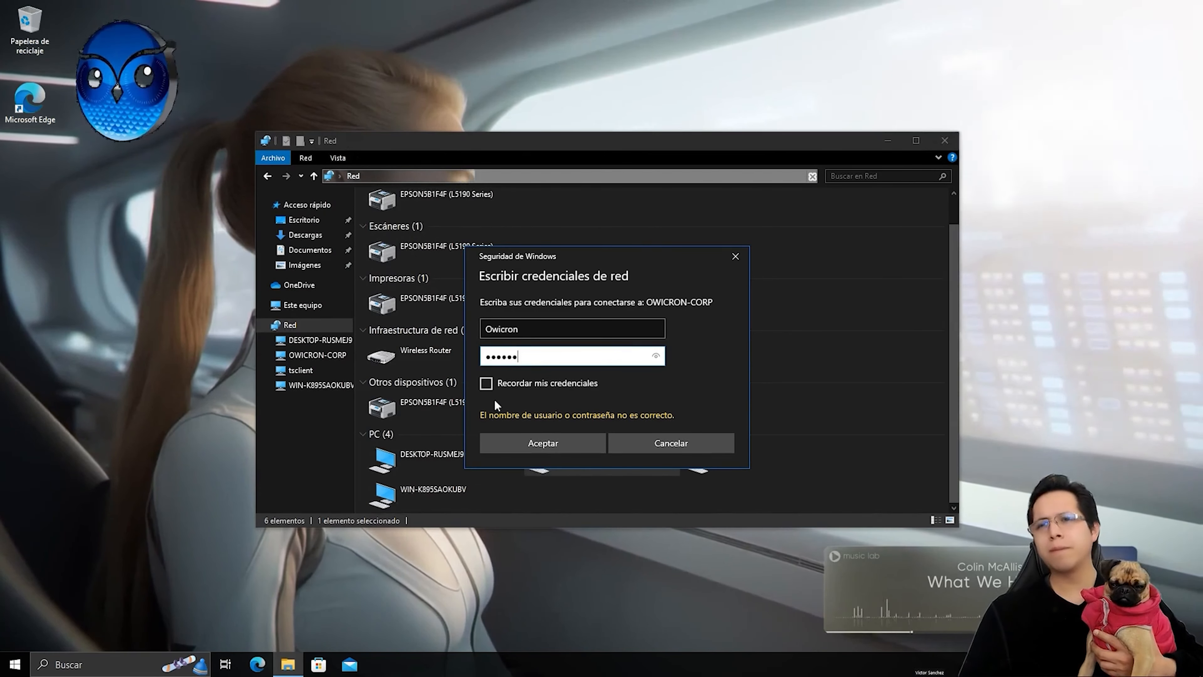
{"action": "left_click", "coordinate": [497, 378]}
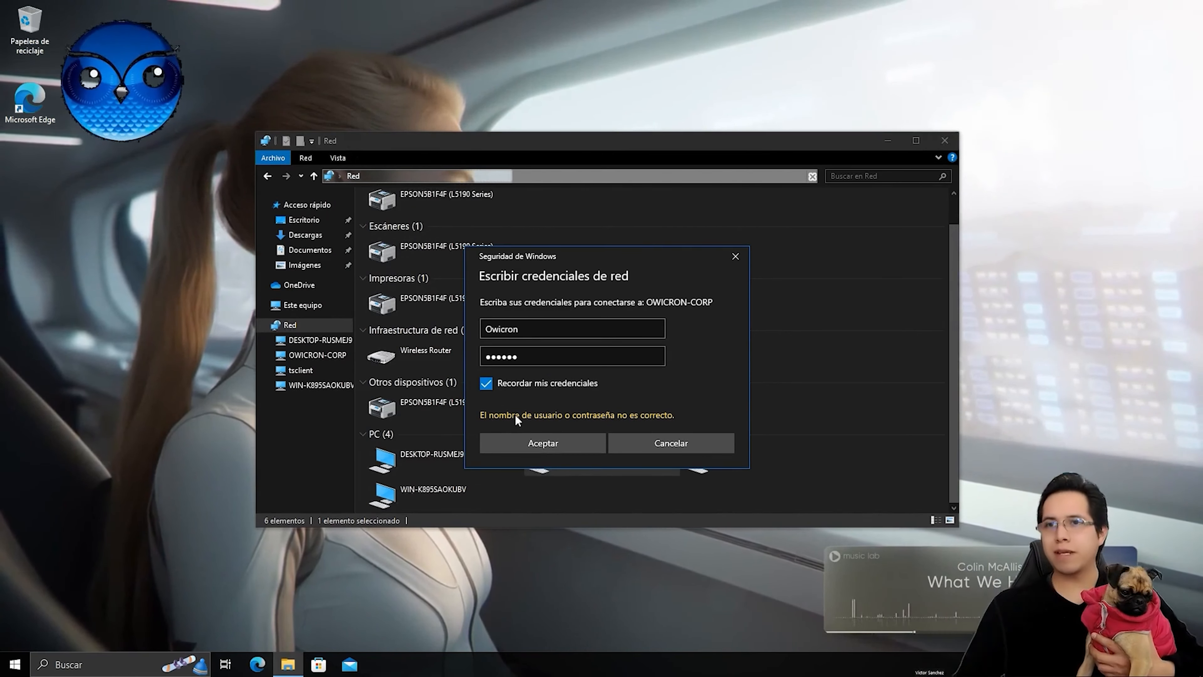
{"action": "left_click", "coordinate": [525, 445]}
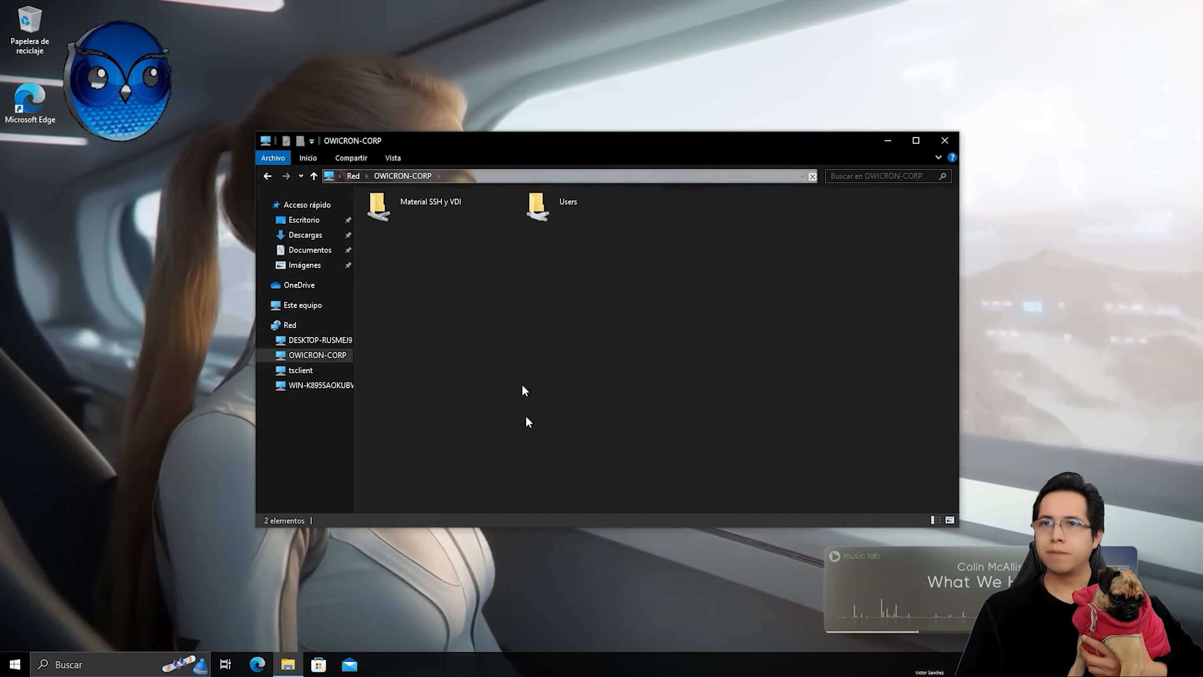